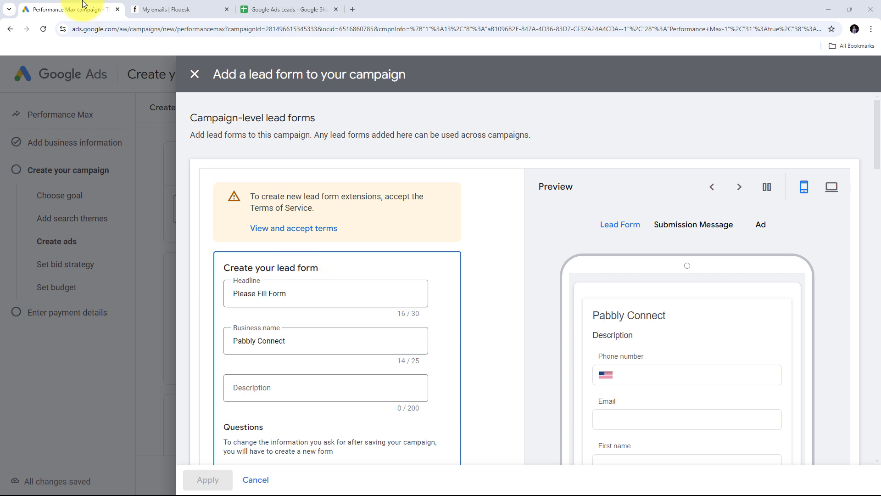
- Review the Google Ads lead form, the Flodesk emails page and the column headers of the Google Ads Leads spreadsheet
click(179, 9)
click(294, 9)
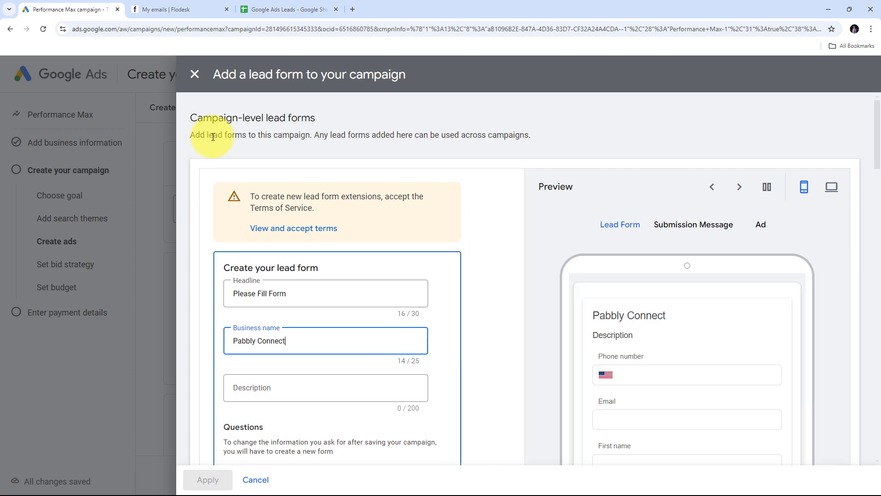
click(208, 9)
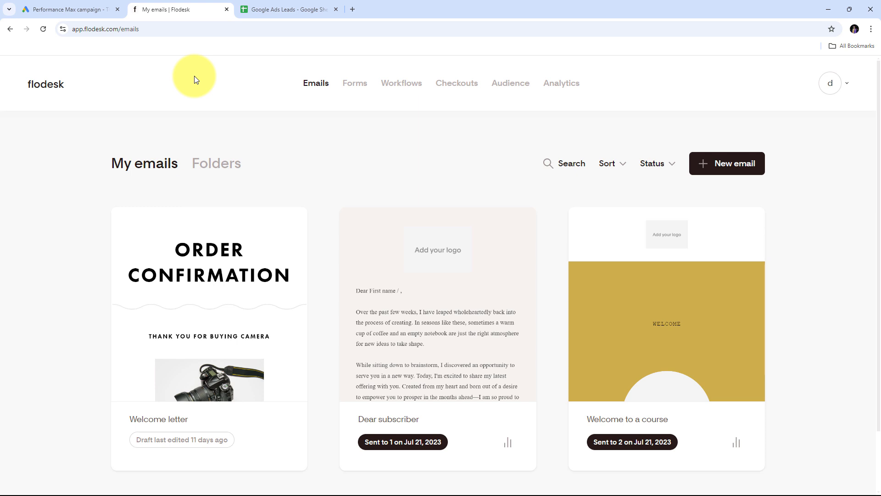
click(276, 10)
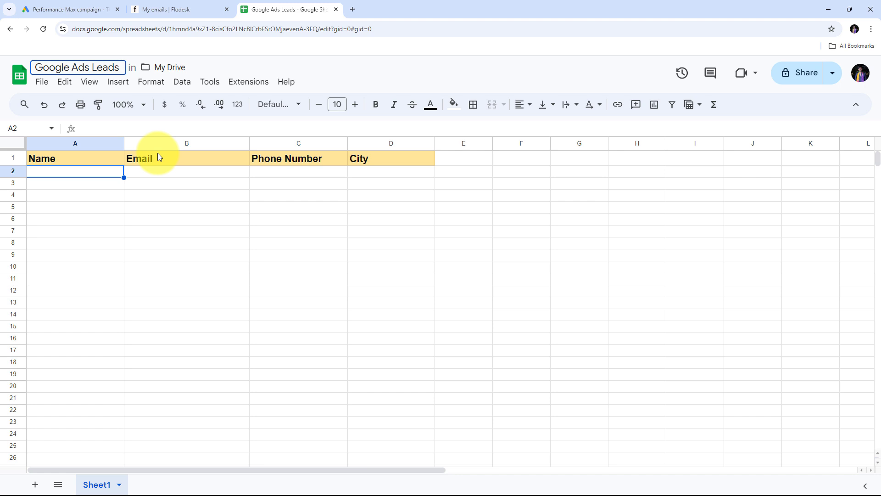
click(108, 9)
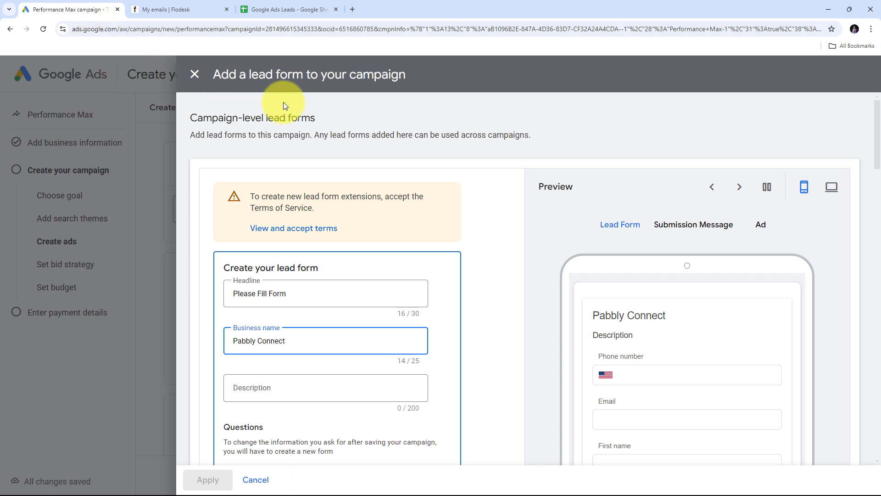
click(193, 9)
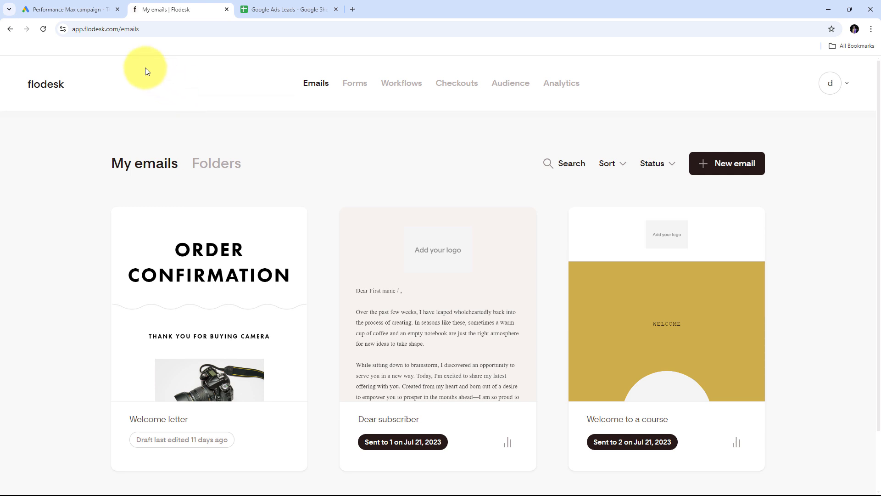
click(34, 9)
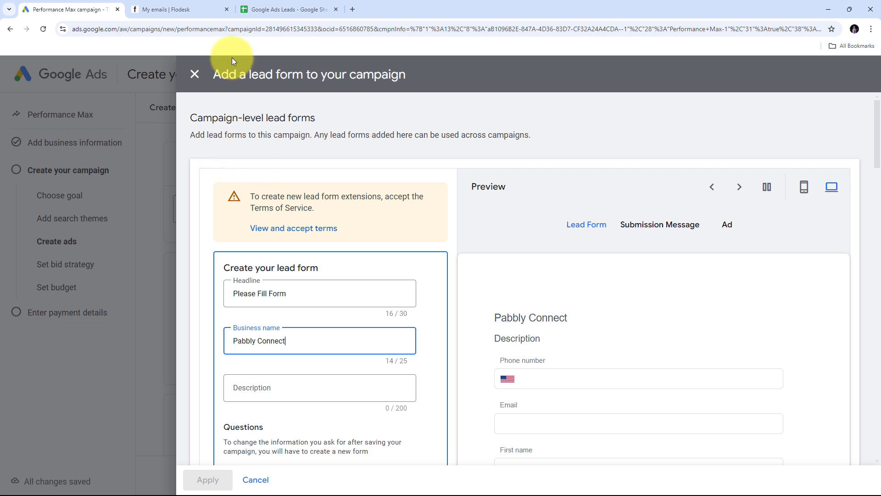
click(181, 2)
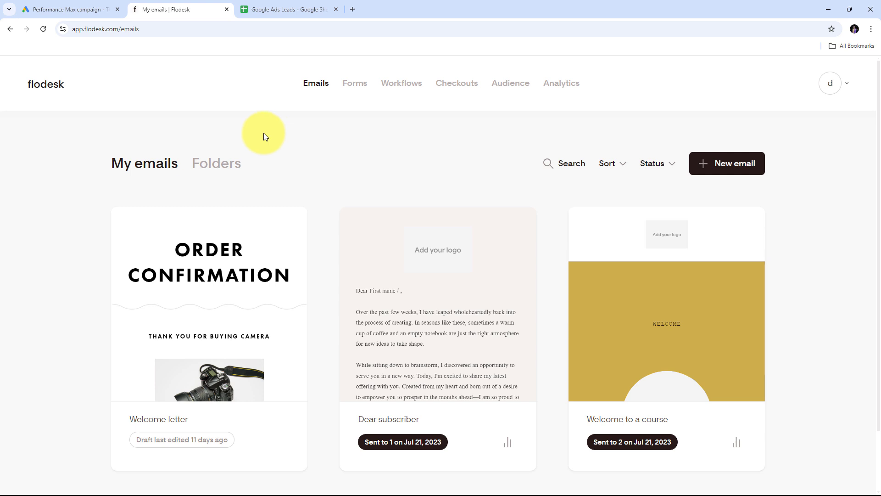
click(270, 14)
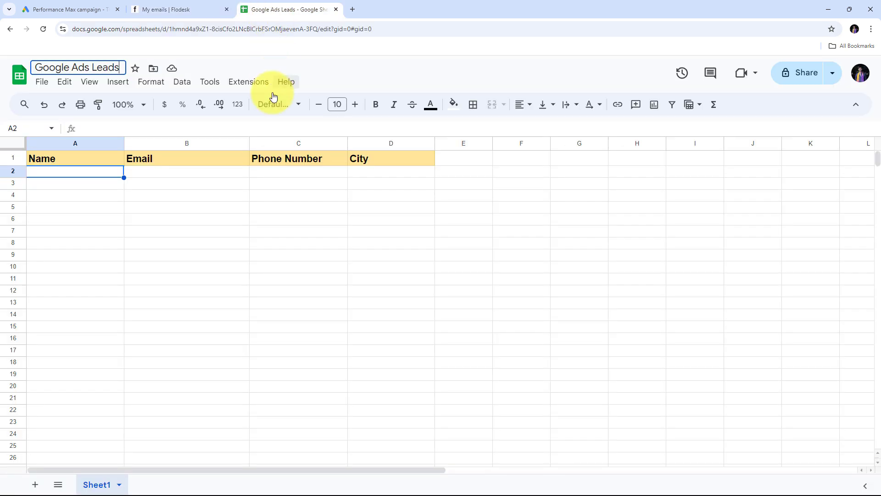
click(96, 183)
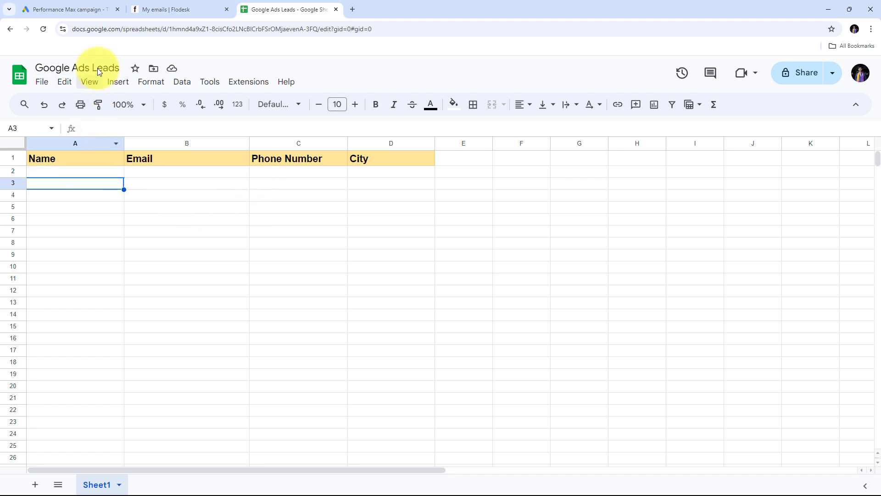
click(81, 10)
click(147, 10)
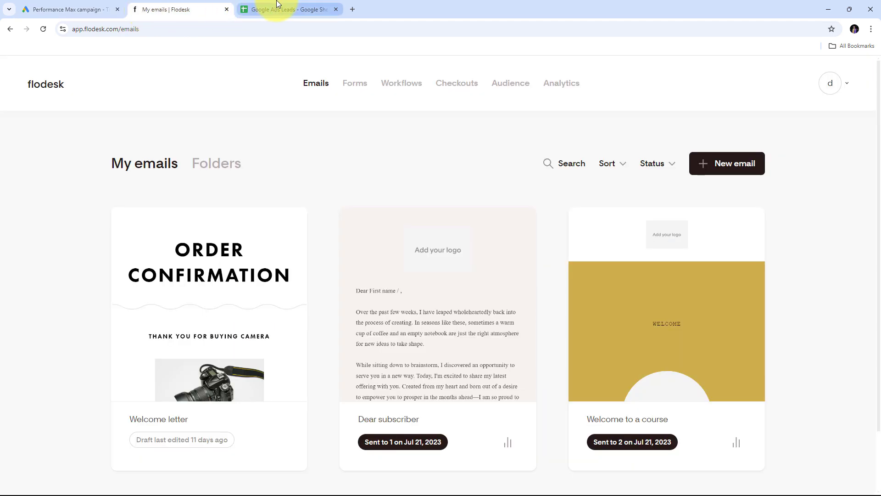
click(280, 10)
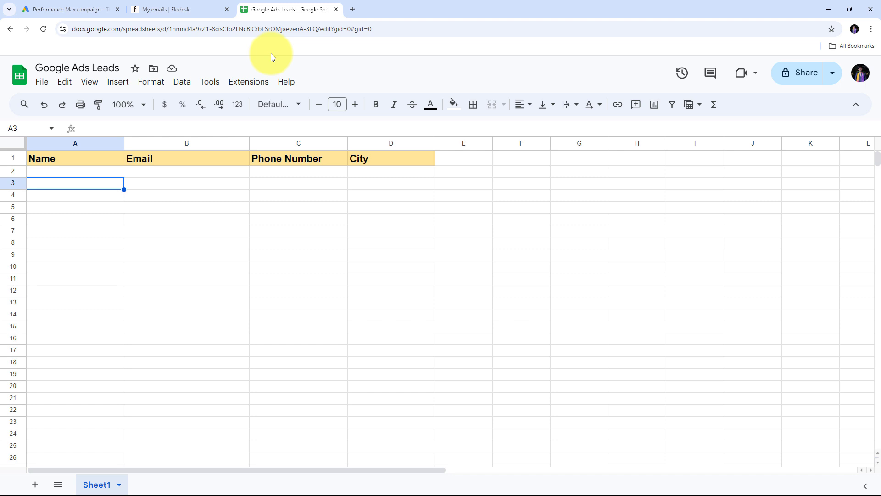
- Open pabbly.com/connect in a new browser tab
click(353, 9)
text(P)
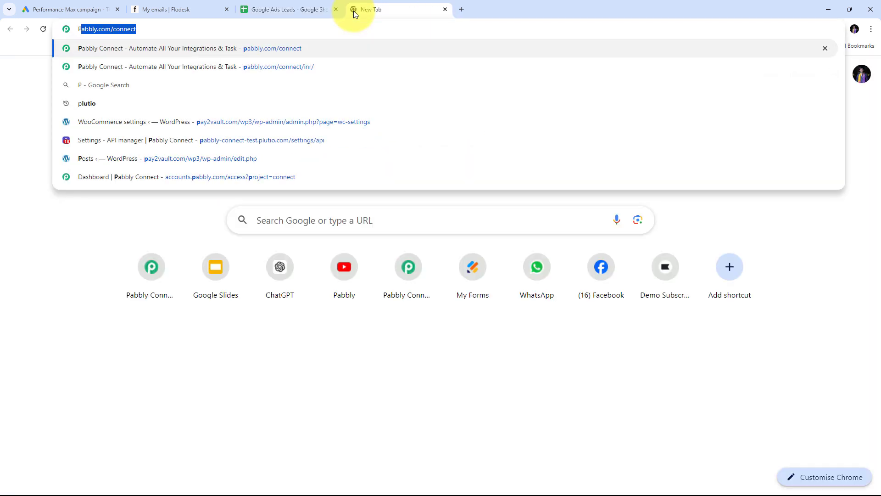
text(abbly.com/)
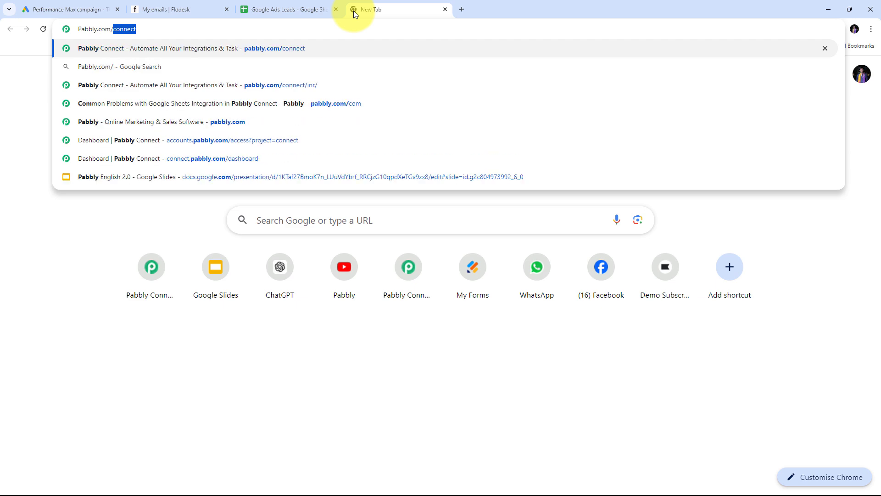
key(Return)
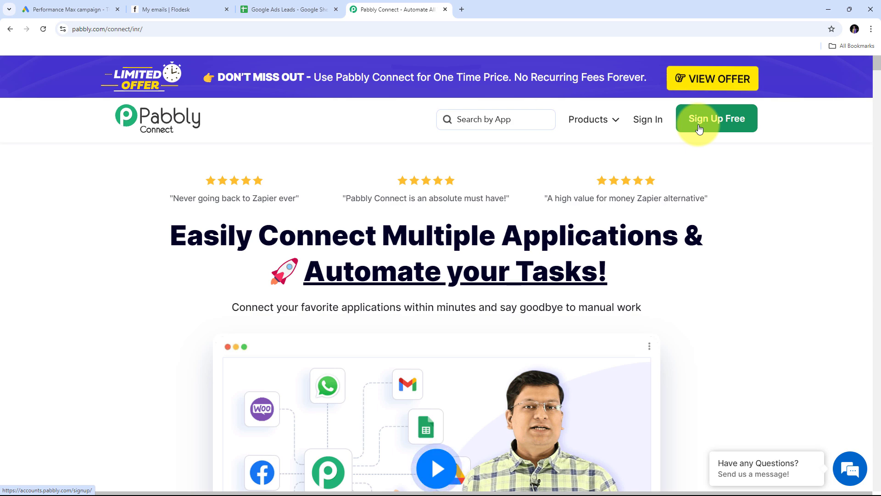
- Sign in to Pabbly and access the Pabbly Connect application from the list of all apps
click(647, 122)
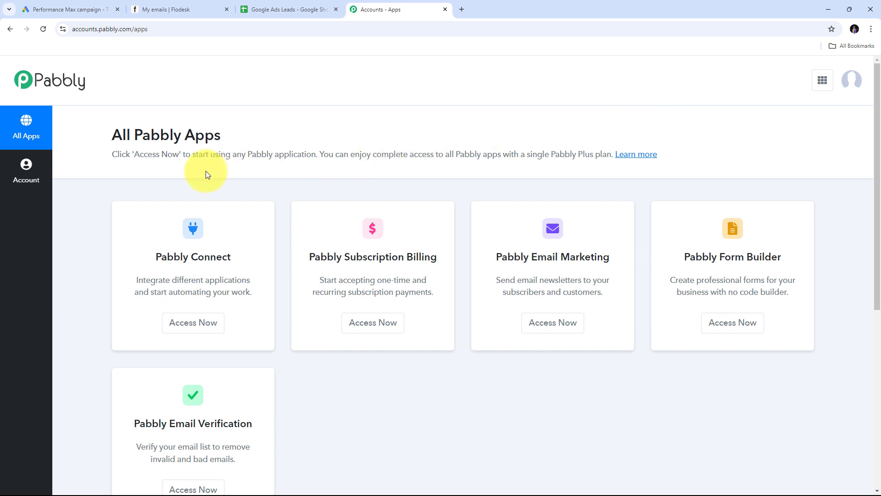
scroll(205, 171, down, 2)
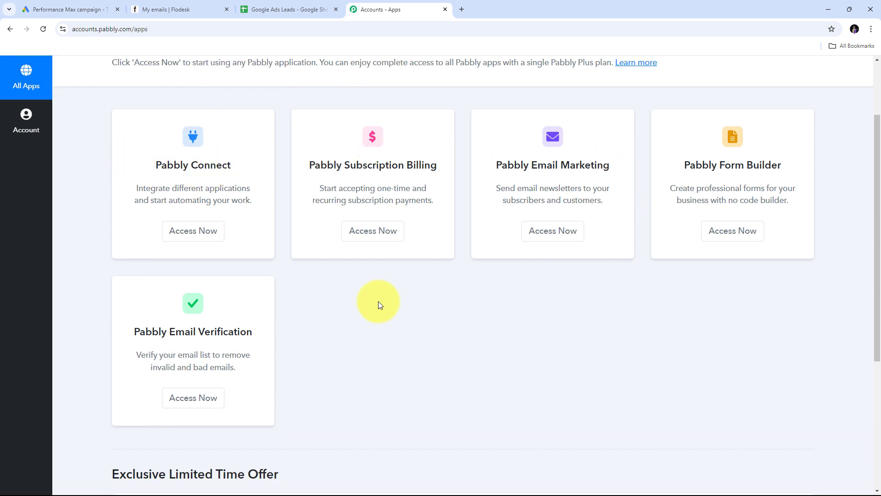
scroll(310, 190, up, 2)
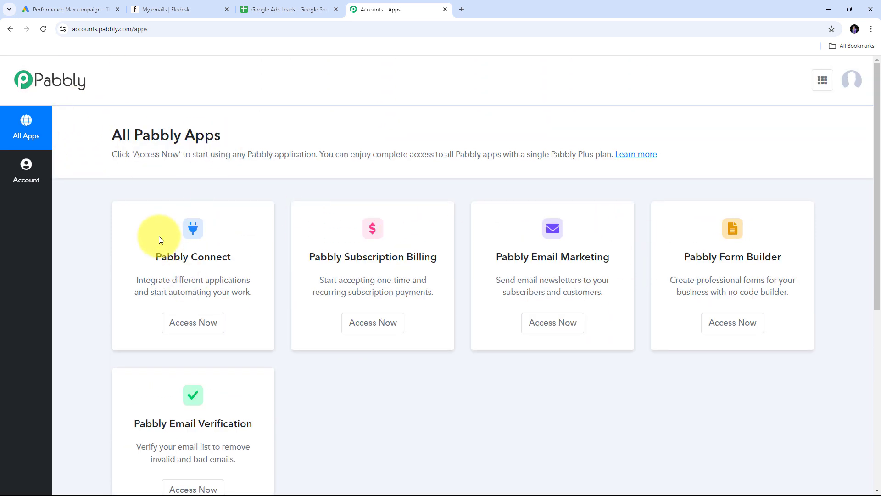
drag(155, 255, 233, 254)
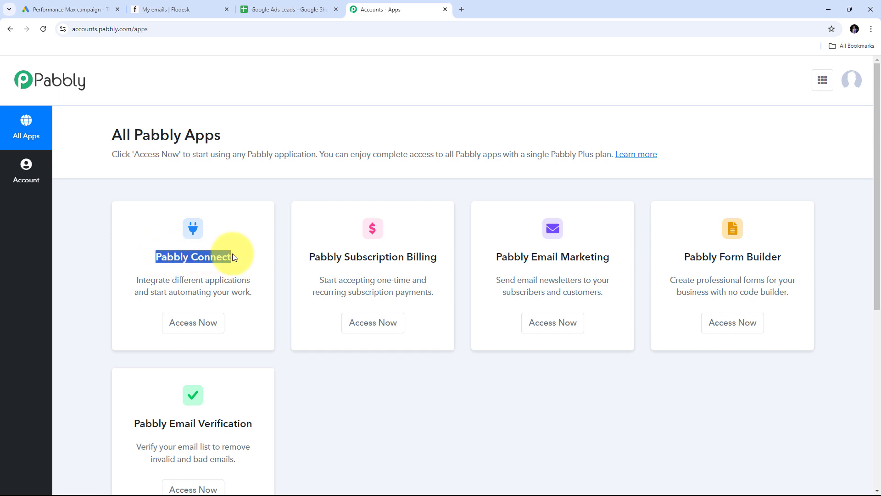
click(195, 326)
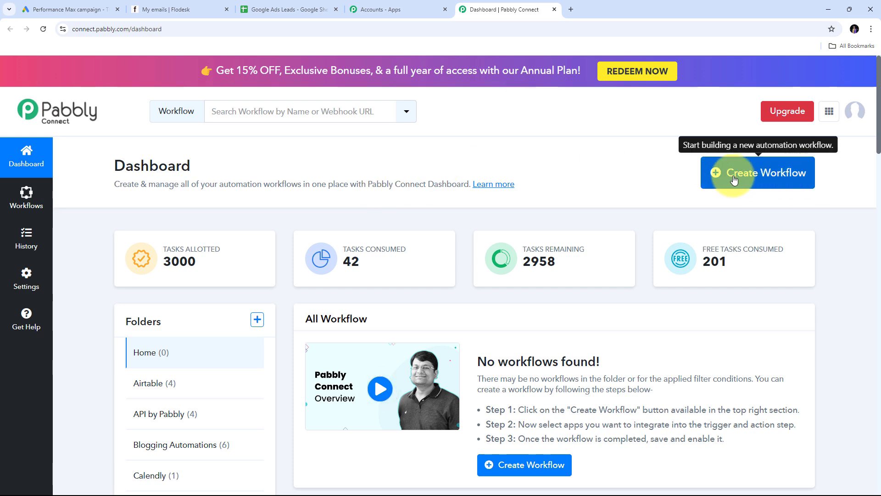
- Create a workflow in the Google Ads folder with a name starting "Create Flodesk Subscriber from Google Ads & Add Details in"
click(748, 179)
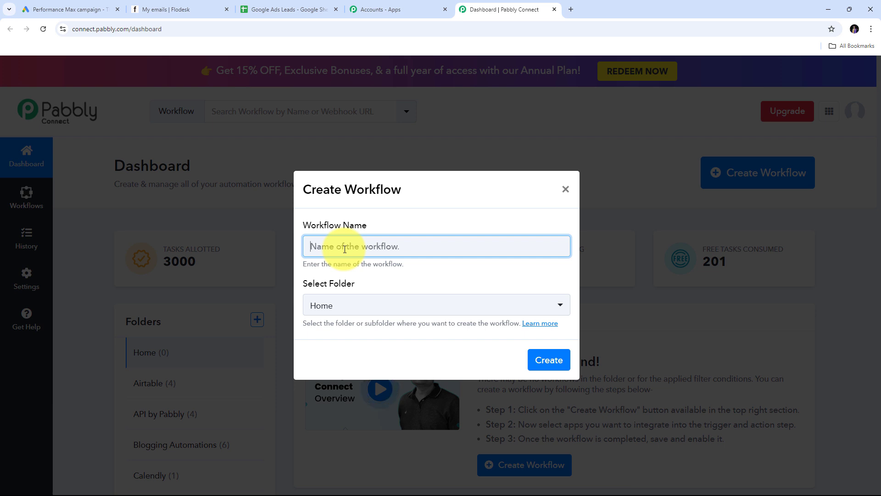
key(ctrl+v)
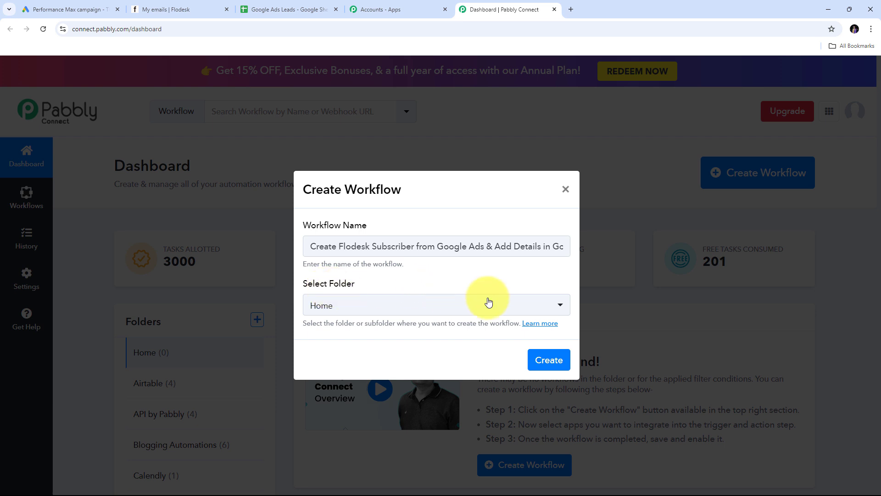
click(427, 301)
scroll(444, 194, down, 6)
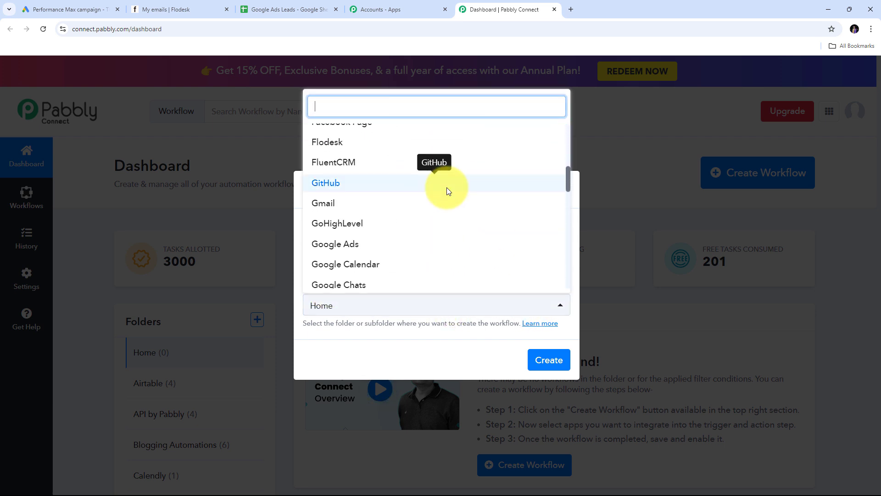
scroll(340, 206, down, 1)
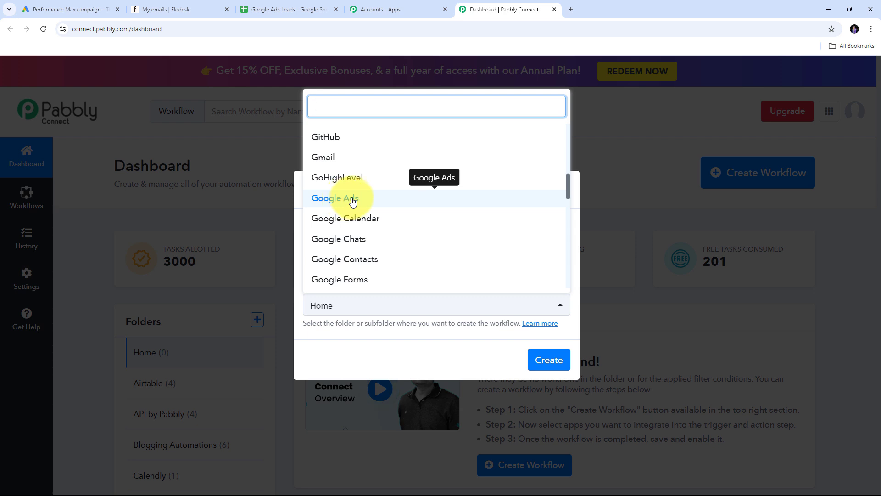
click(345, 202)
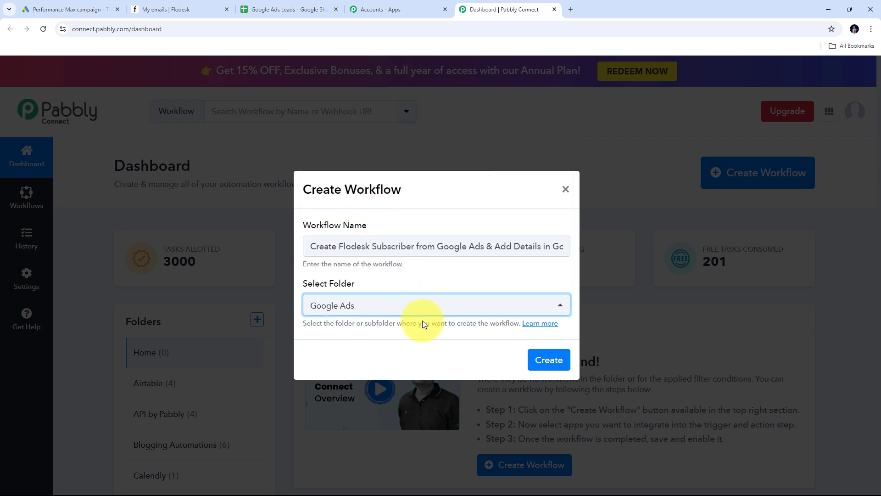
click(542, 361)
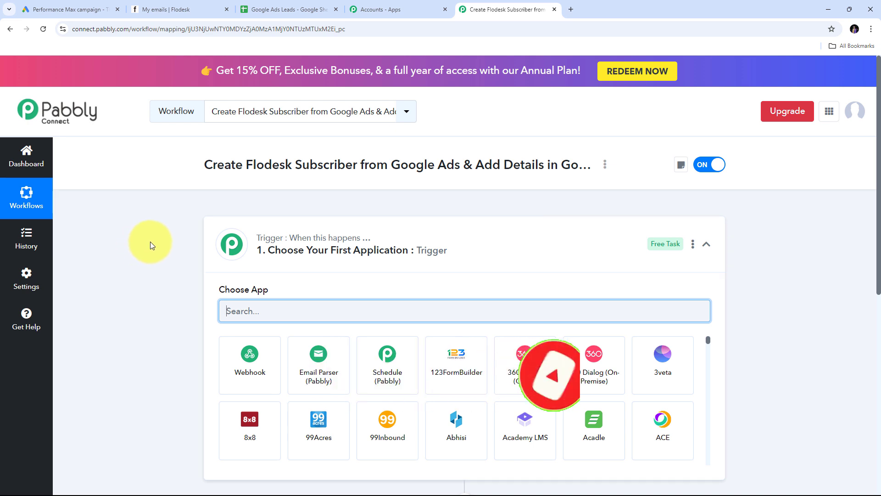
- Set Google Ads as the workflow's trigger application with New Lead Form Entry as the trigger event
scroll(151, 241, down, 4)
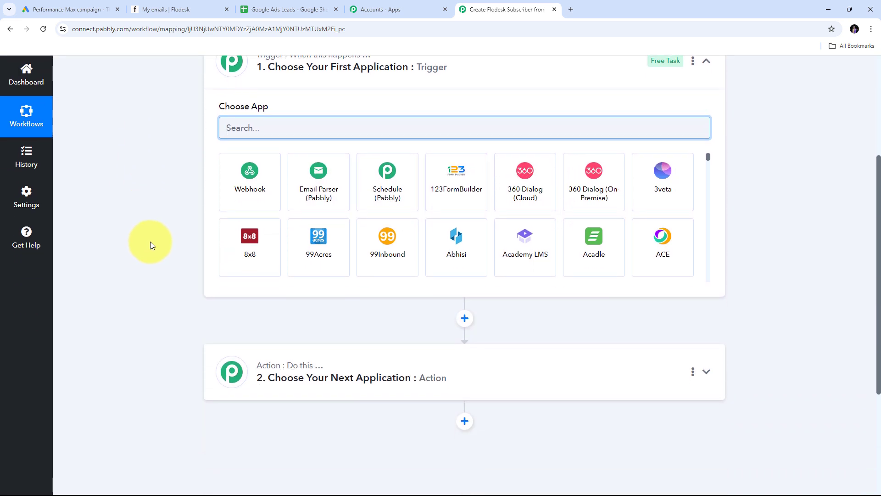
scroll(150, 242, up, 1)
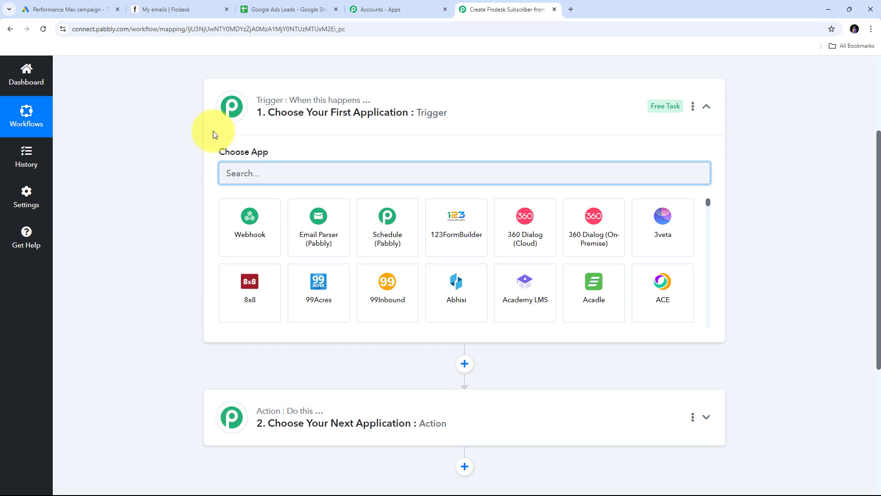
mouse_move(374, 105)
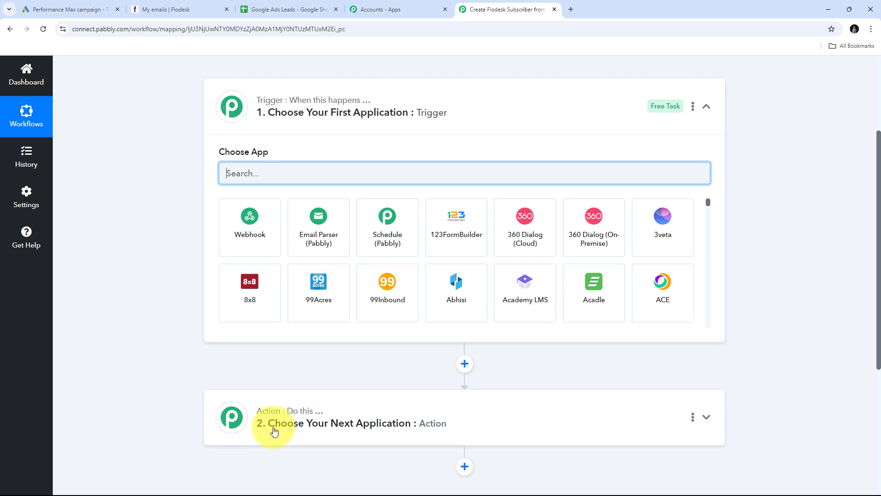
mouse_move(311, 418)
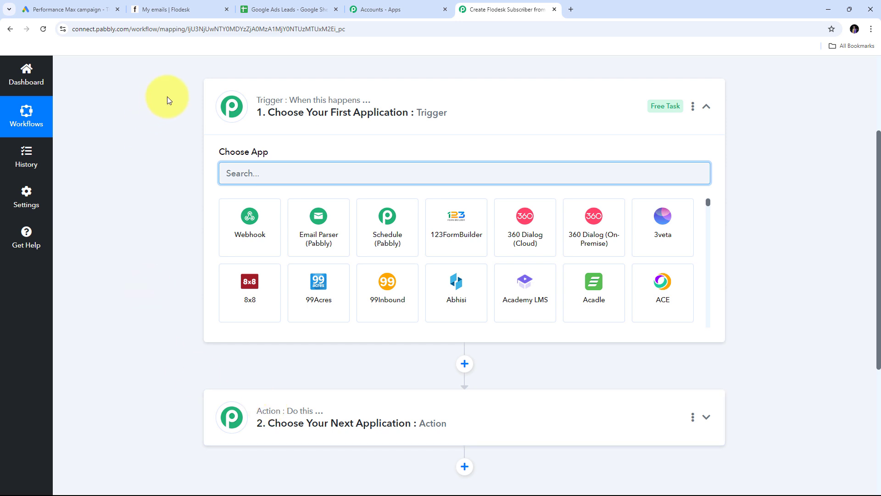
scroll(206, 148, up, 1)
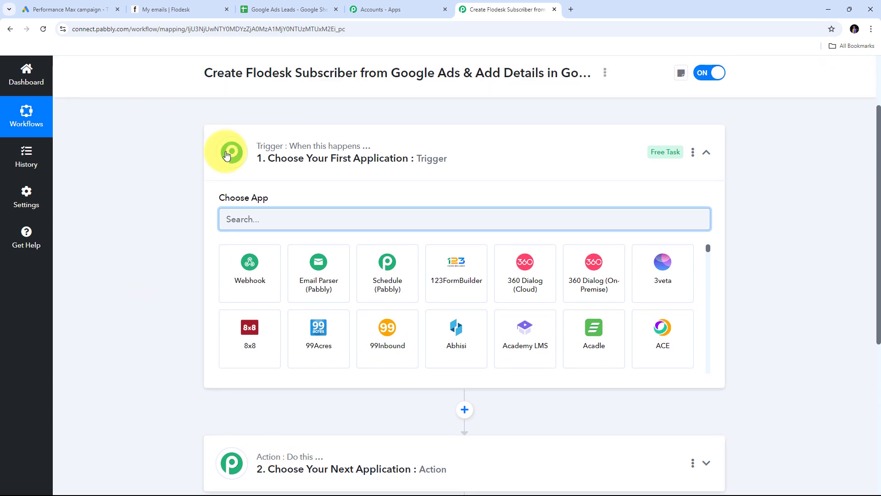
scroll(308, 164, down, 1)
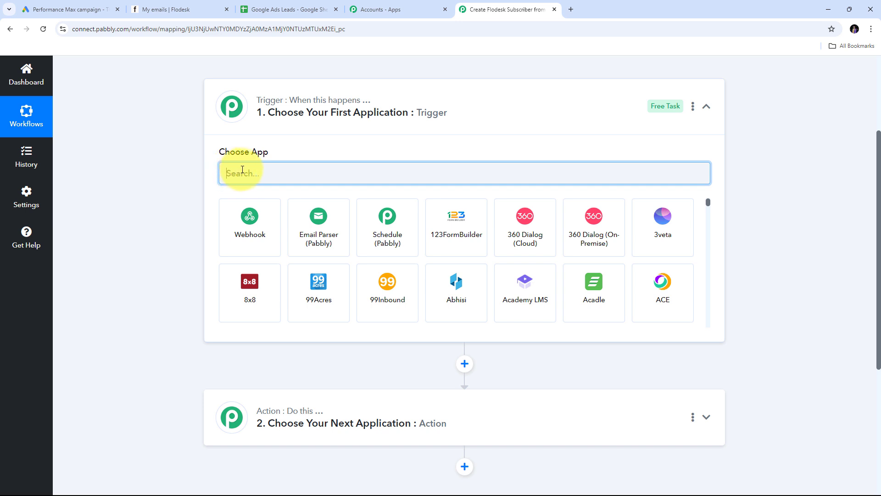
text(Google)
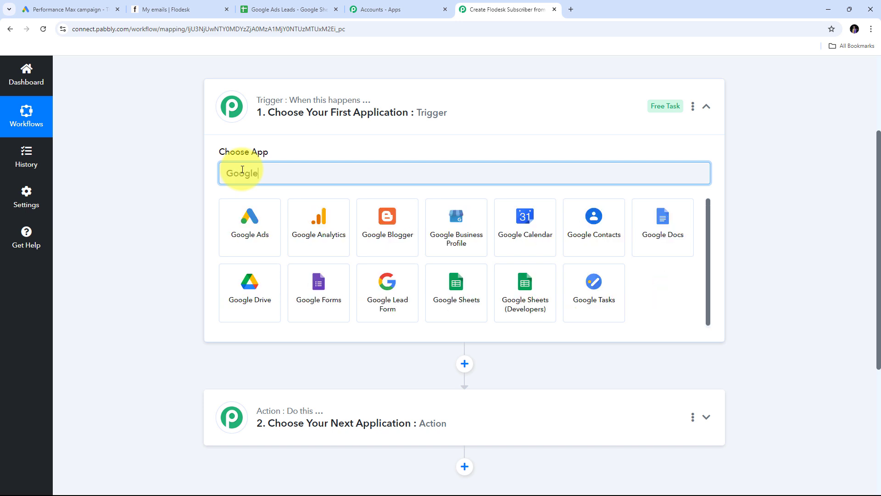
text( Ads)
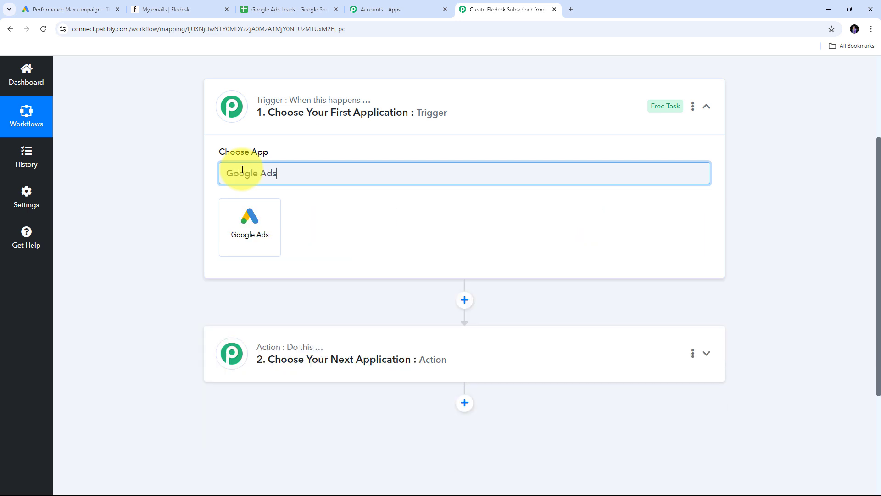
click(249, 223)
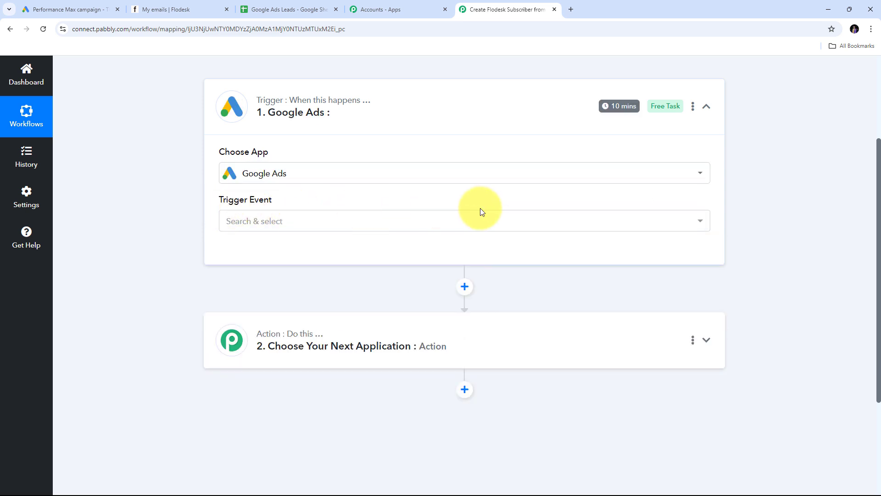
click(510, 223)
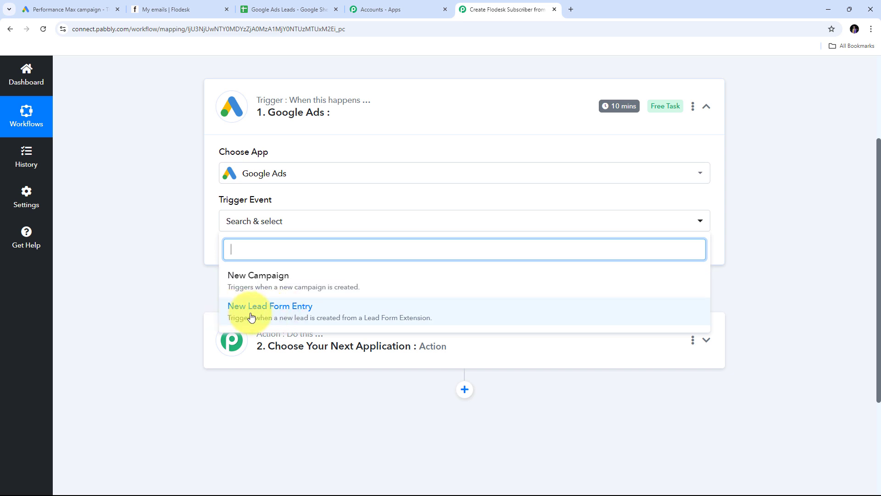
click(282, 315)
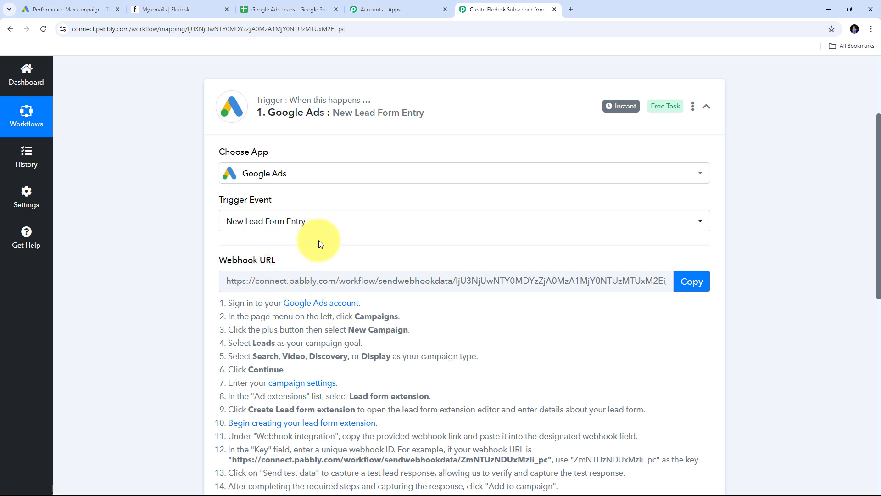
- Review the Google Ads trigger's webhook setup instructions and copy its webhook URL
scroll(320, 243, down, 1)
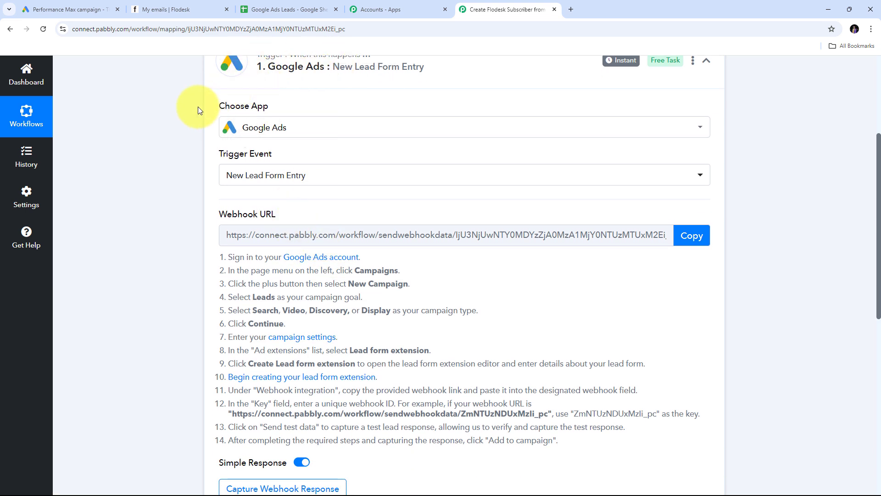
scroll(173, 129, down, 1)
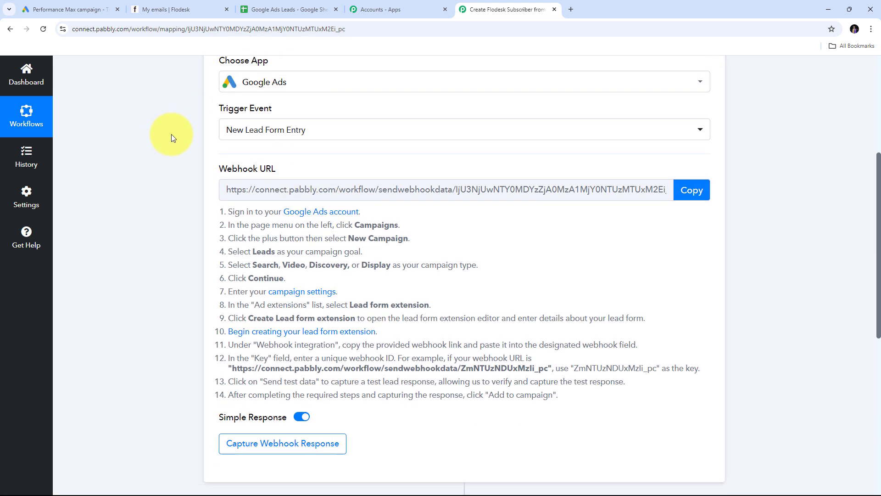
drag(217, 164, 285, 166)
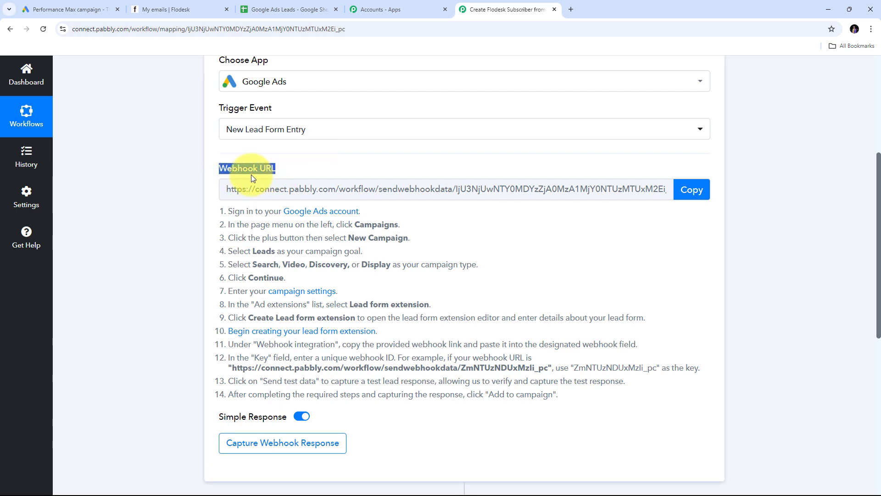
scroll(251, 174, up, 1)
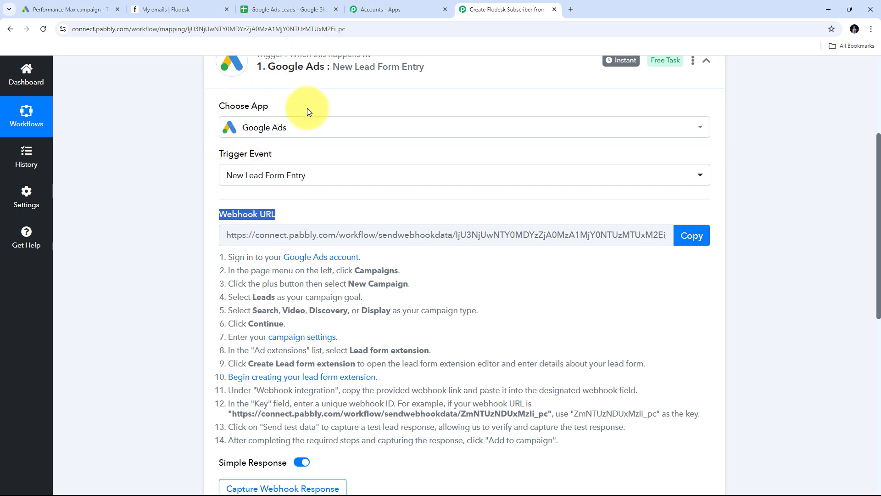
scroll(174, 267, down, 2)
drag(223, 164, 570, 351)
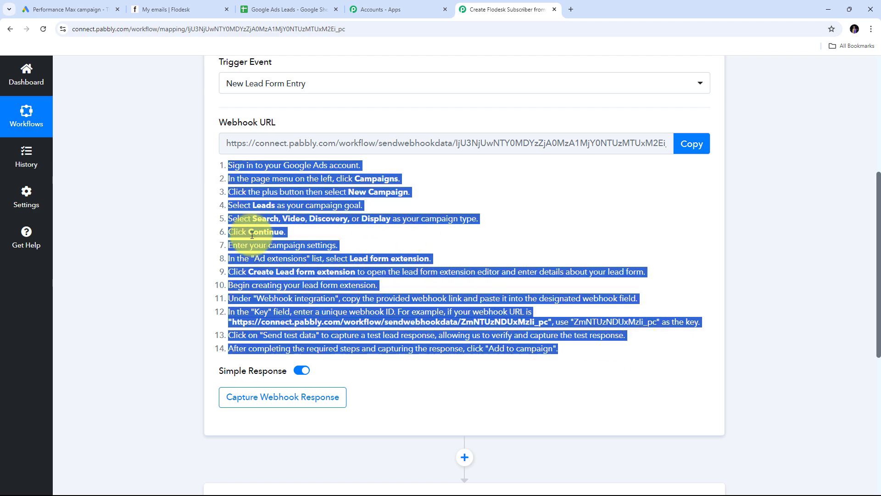
scroll(210, 216, up, 1)
click(693, 192)
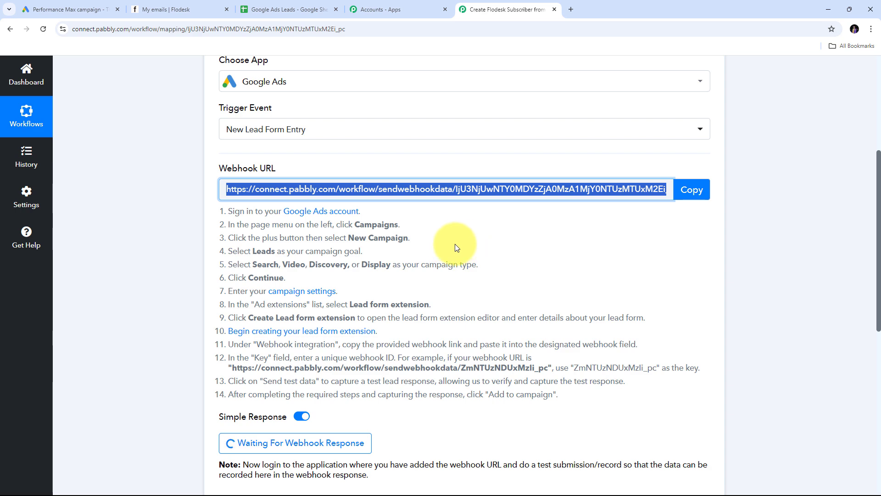
- Switch to the Google Ads campaign and examine the lead form's headline, business name, contact questions and preview
click(67, 9)
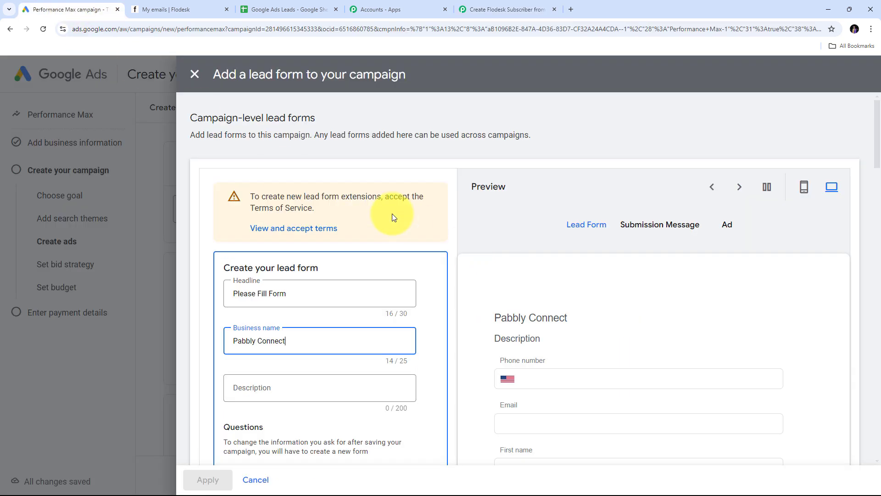
scroll(404, 218, down, 1)
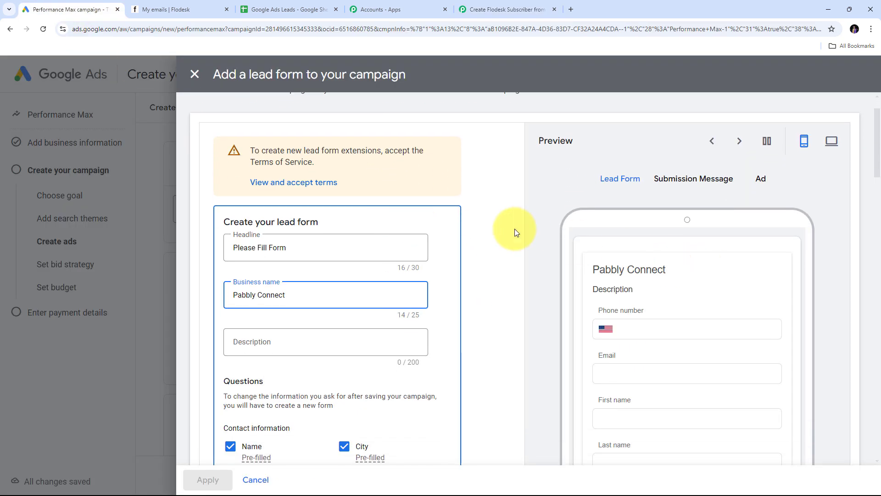
scroll(502, 247, down, 3)
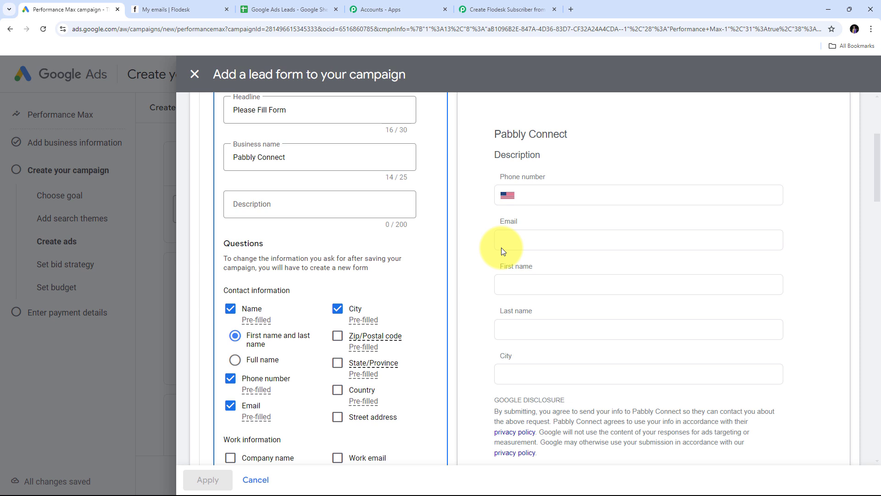
scroll(399, 244, up, 1)
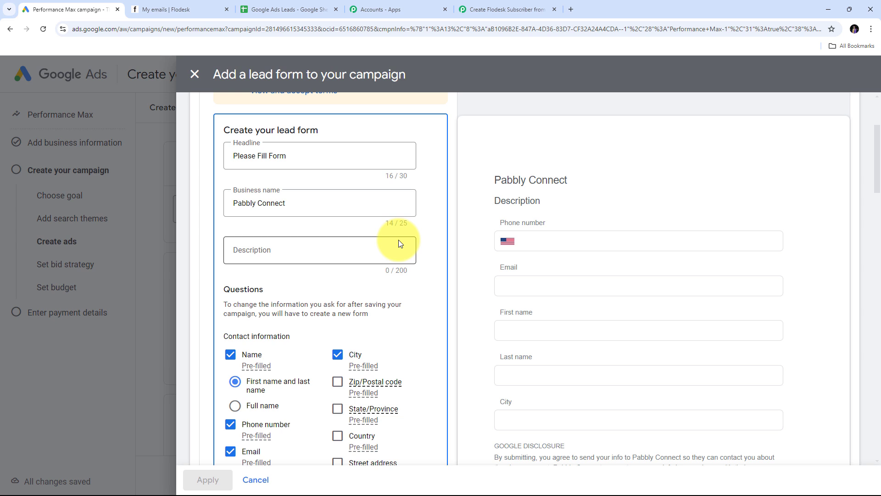
scroll(398, 243, down, 1)
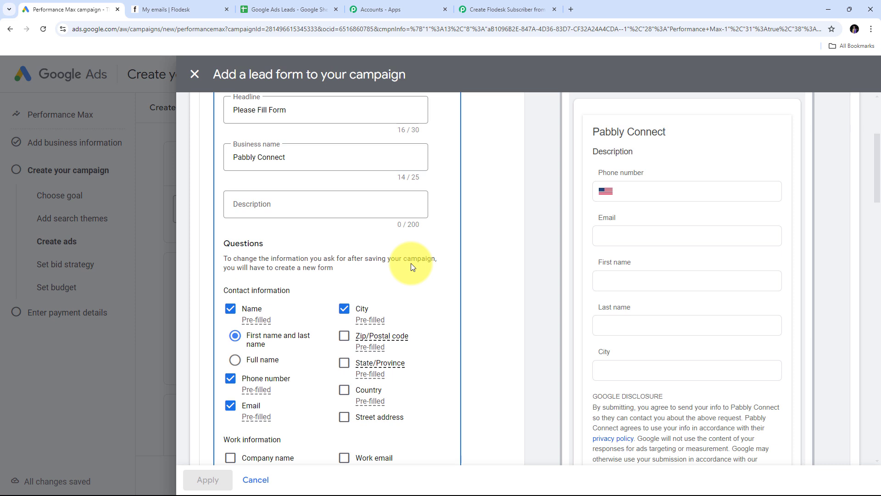
scroll(411, 264, up, 1)
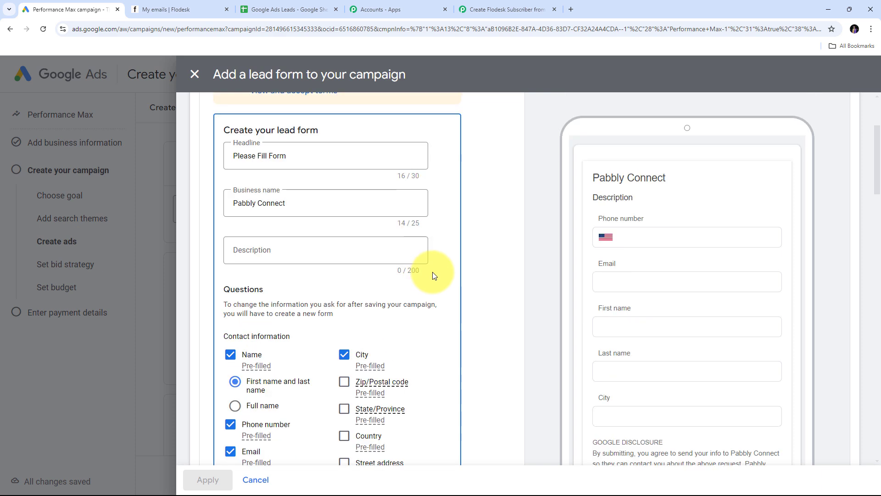
scroll(474, 262, up, 2)
scroll(475, 262, down, 1)
scroll(475, 261, down, 5)
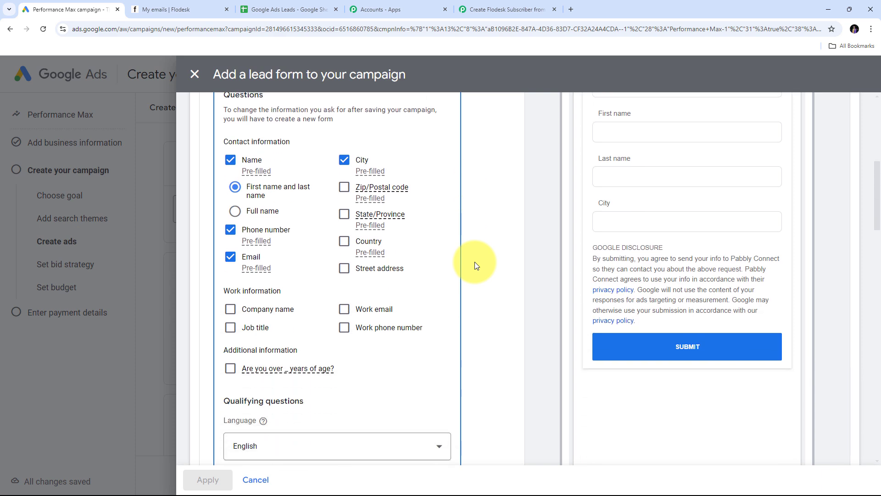
scroll(517, 229, up, 5)
scroll(516, 228, down, 1)
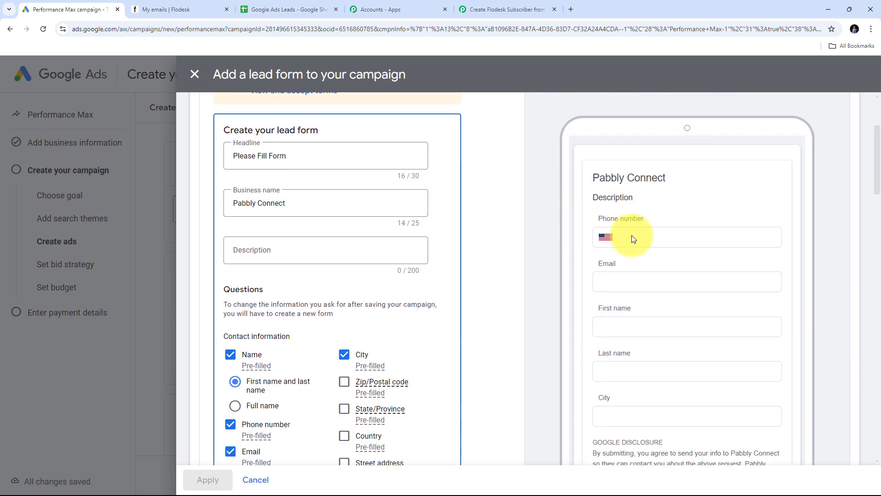
scroll(488, 216, down, 1)
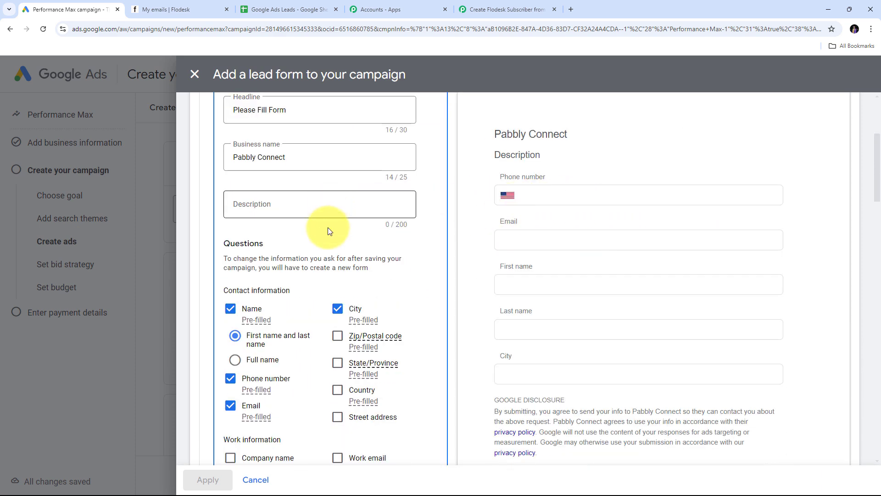
- Expand the lead form's Lead delivery option and paste the copied webhook URL into its webhook integration
scroll(419, 232, down, 9)
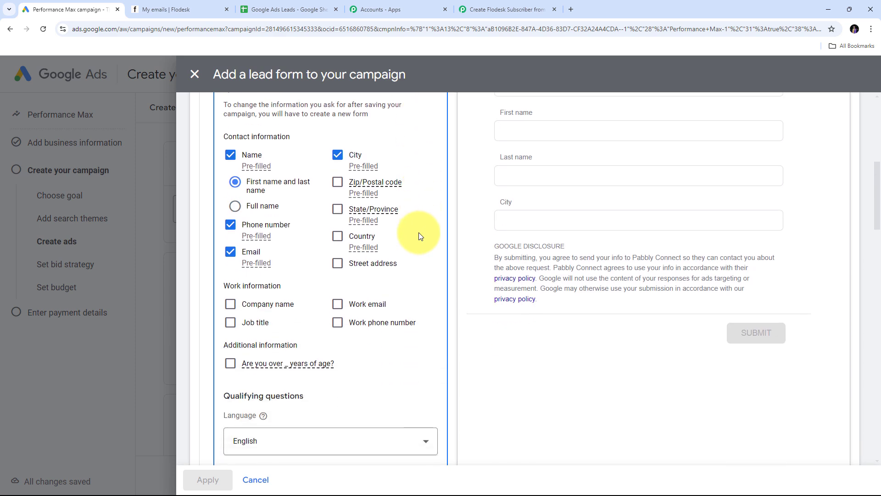
scroll(419, 232, down, 10)
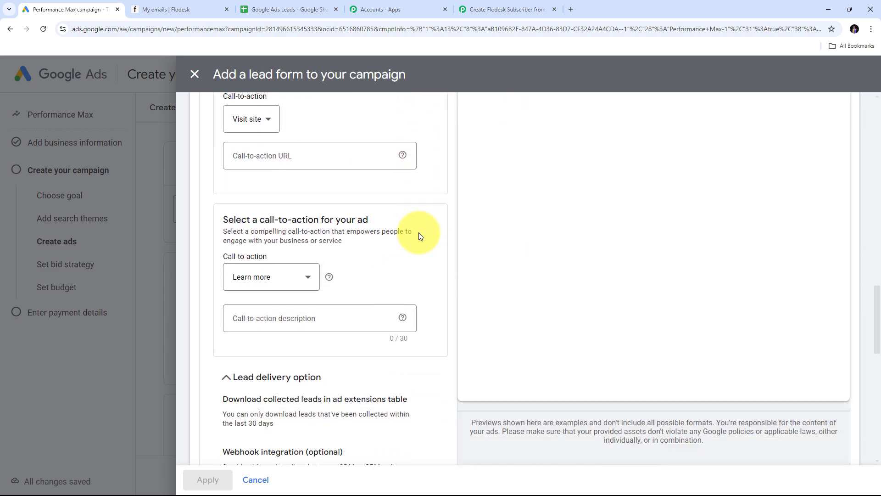
scroll(419, 232, down, 1)
scroll(432, 210, down, 5)
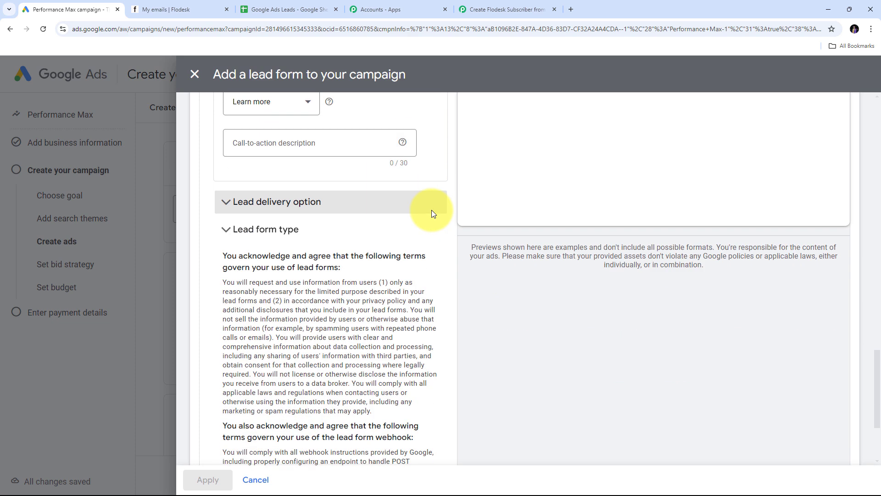
click(225, 202)
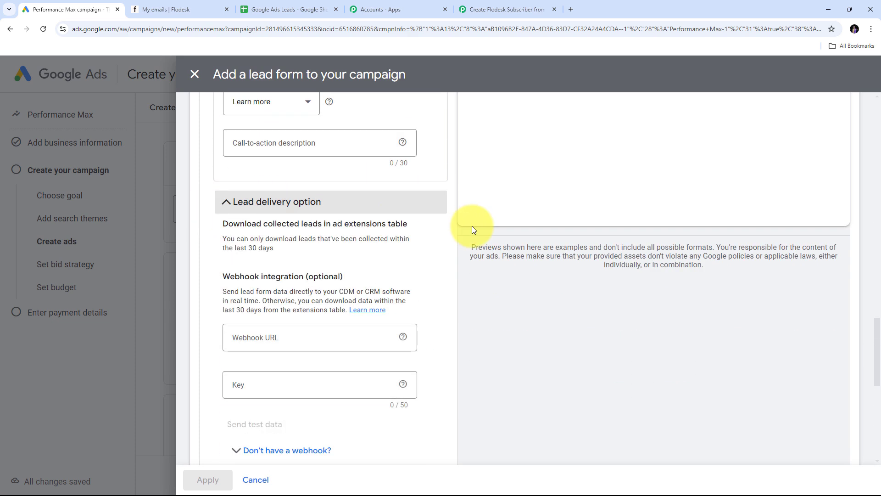
scroll(278, 278, down, 1)
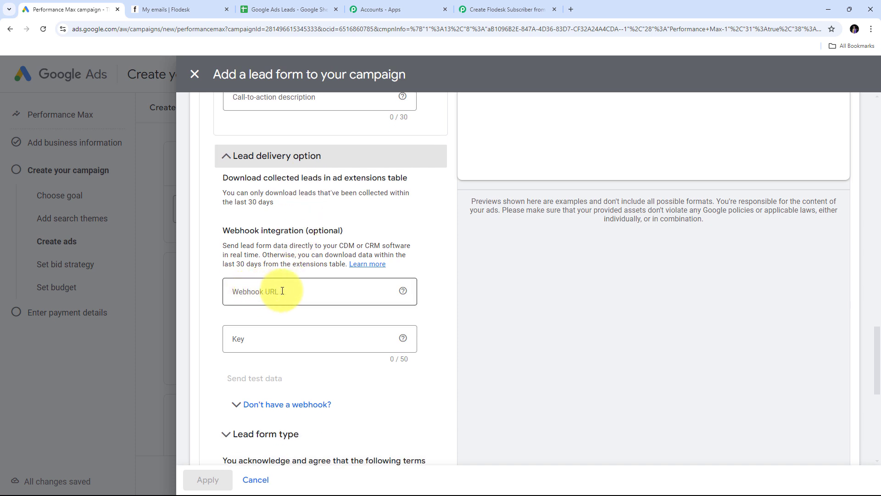
click(282, 291)
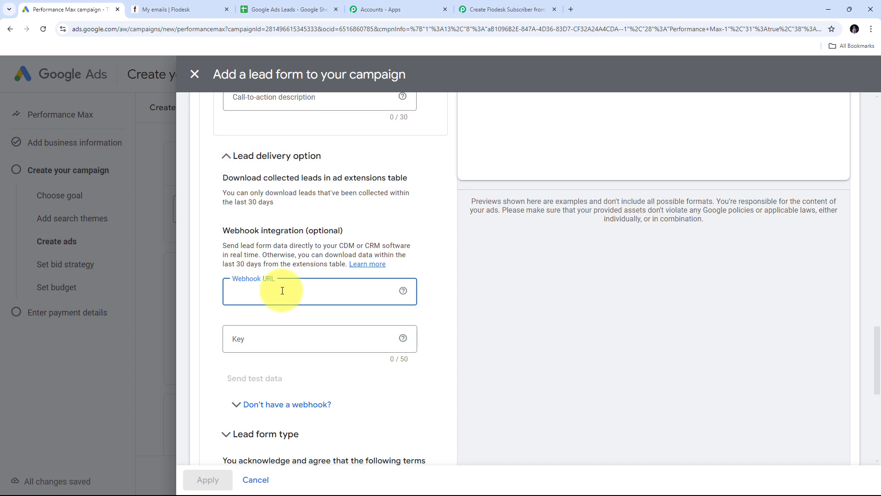
right_click(238, 293)
click(263, 188)
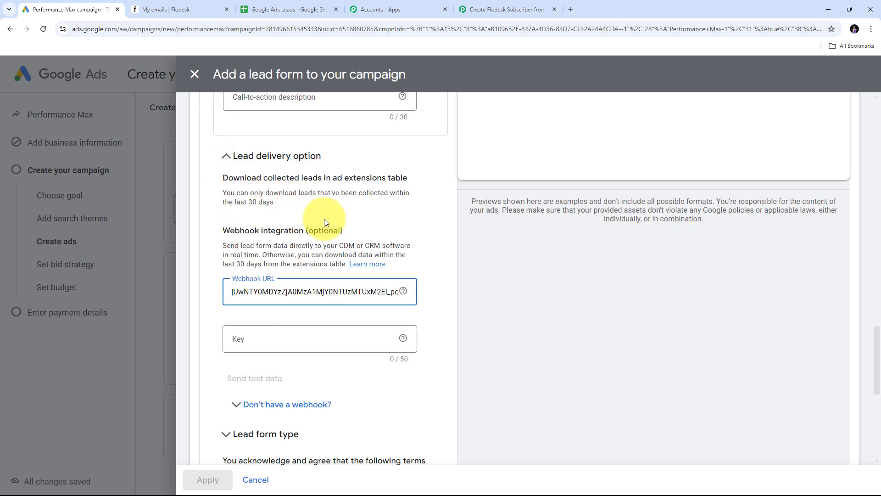
- Set the webhook integration's key to "Google Ads Lead"
scroll(414, 271, down, 1)
click(240, 292)
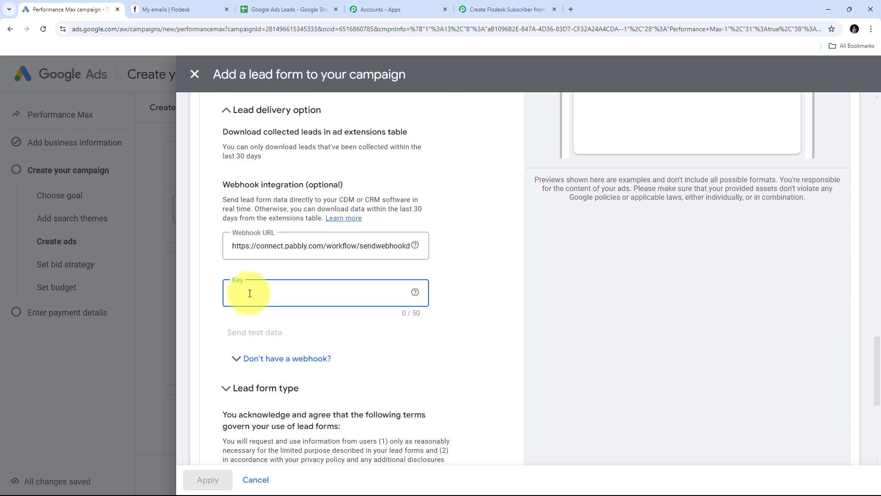
text(Google Ads Lead)
click(227, 271)
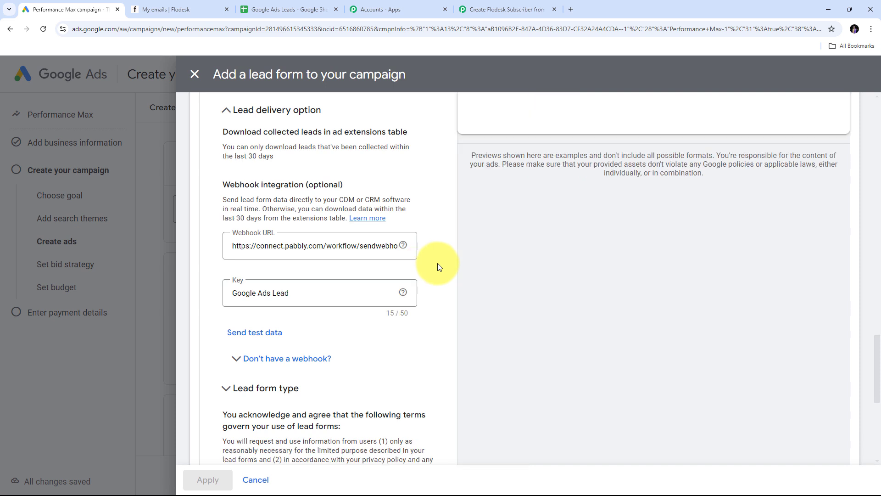
- Send test data from the lead form's webhook integration
click(259, 336)
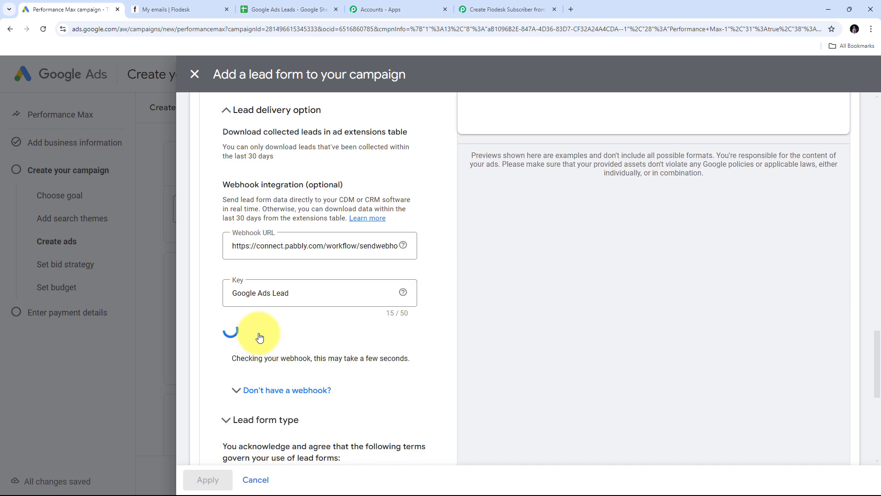
scroll(230, 326, down, 1)
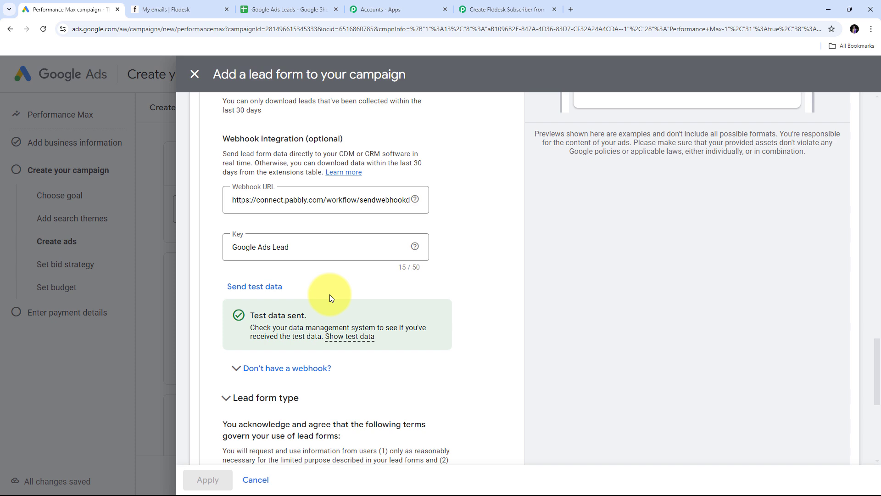
- Switch to the Pabbly Connect workflow and look through the labels and values of the Google Ads trigger's captured webhook response
click(494, 10)
scroll(429, 161, down, 5)
scroll(430, 162, down, 4)
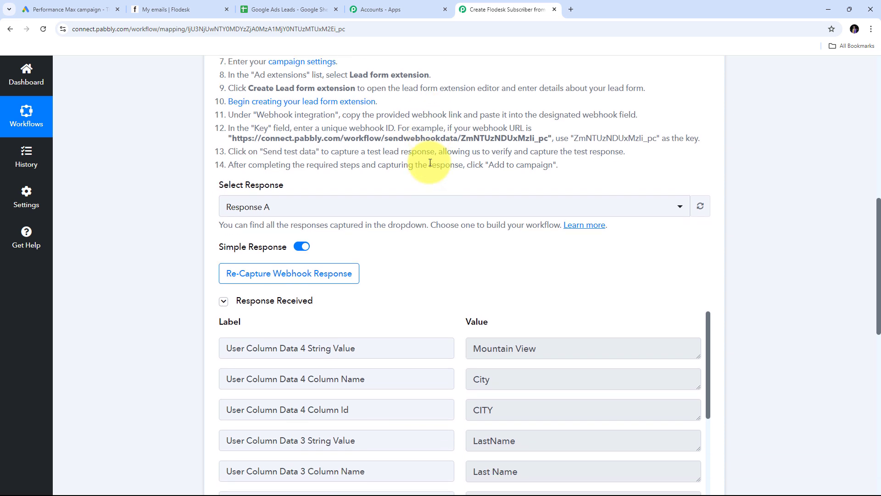
scroll(409, 206, down, 2)
scroll(477, 209, down, 2)
scroll(482, 209, down, 5)
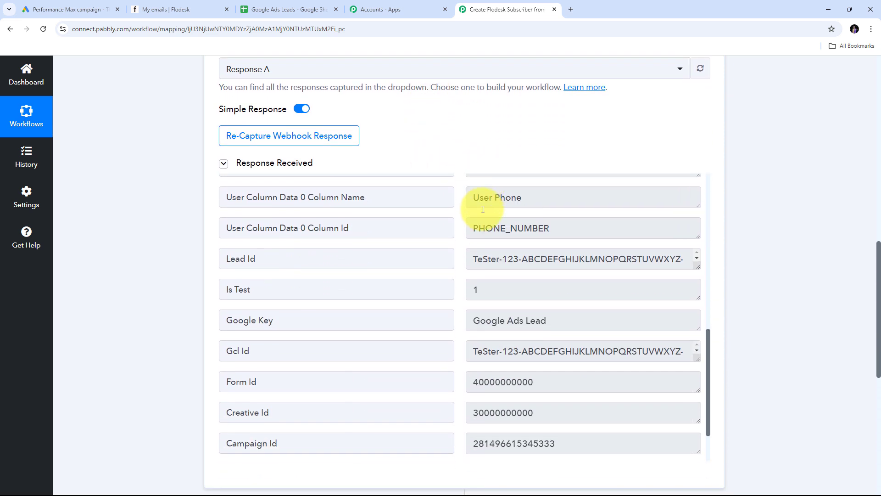
scroll(482, 209, down, 1)
scroll(481, 210, up, 2)
scroll(482, 210, up, 8)
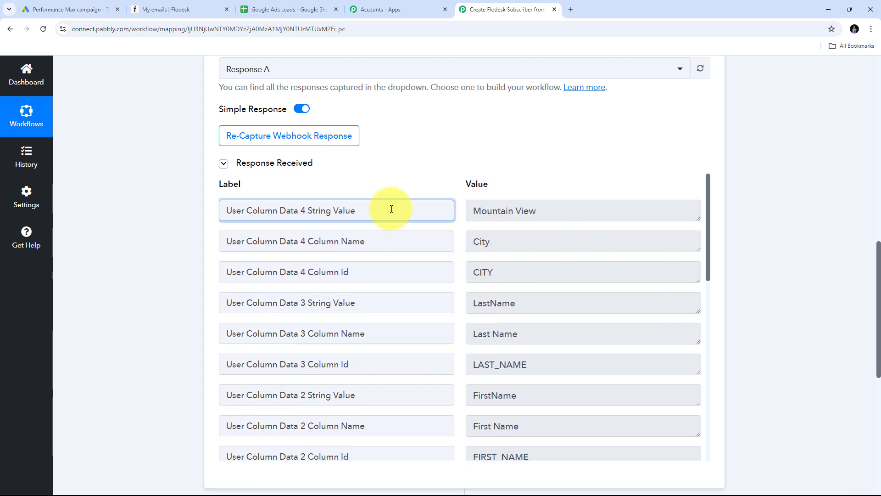
- Check the city, last name, first name, email and phone entries in the received test response
drag(581, 219, 449, 205)
scroll(495, 236, down, 2)
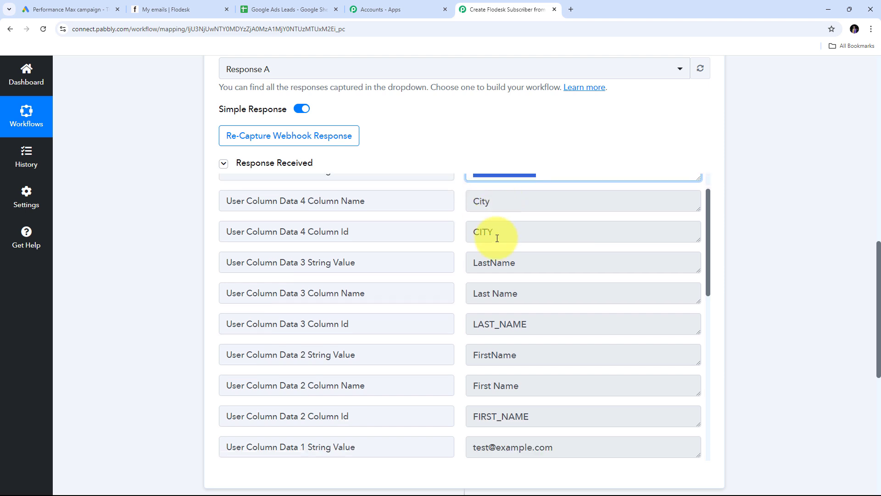
drag(554, 250, 433, 232)
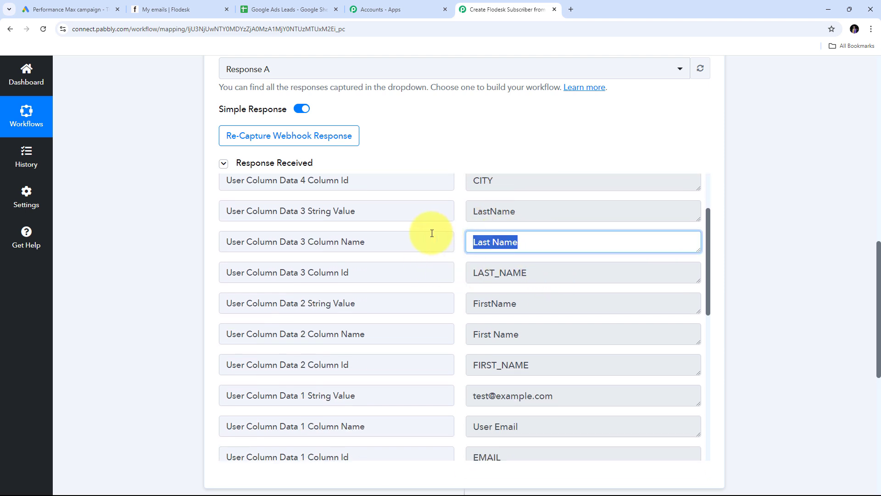
scroll(454, 238, down, 1)
scroll(454, 239, down, 1)
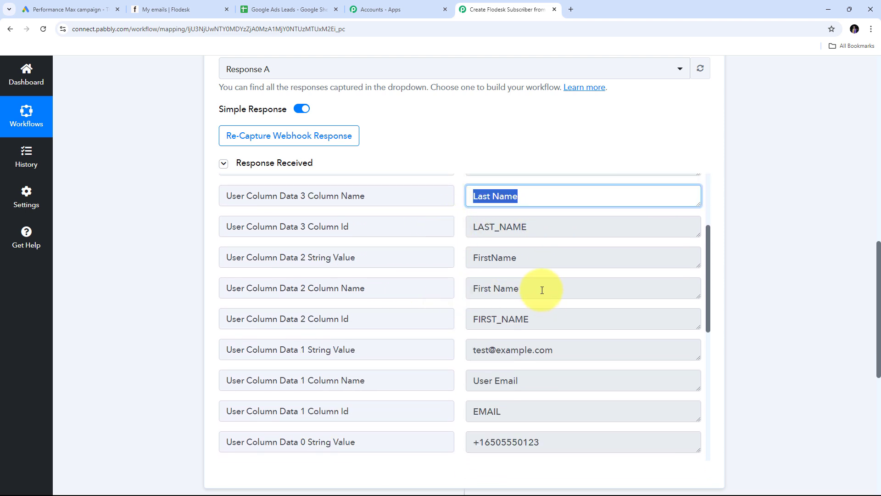
drag(547, 289, 429, 291)
scroll(423, 268, down, 2)
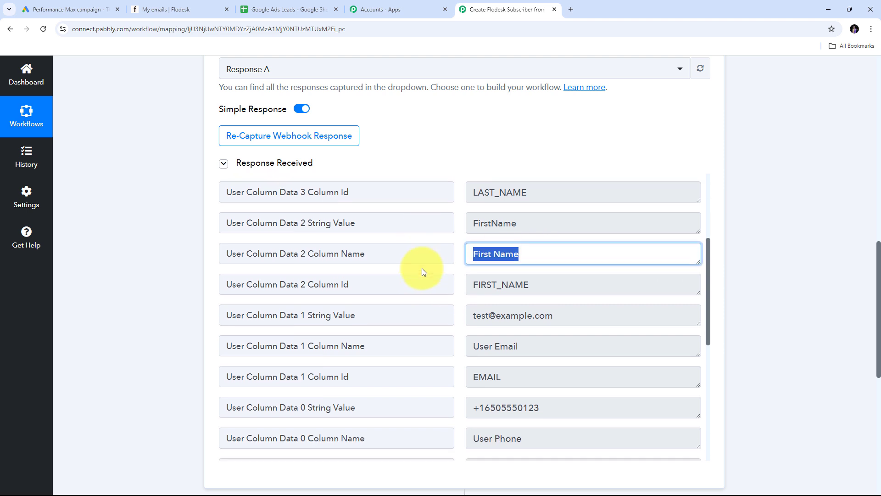
drag(585, 255, 372, 233)
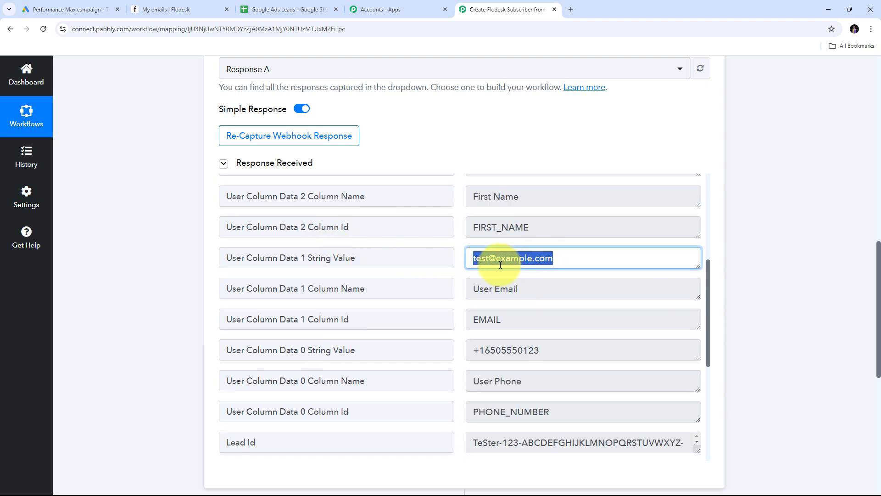
scroll(523, 276, down, 1)
drag(562, 306, 440, 306)
scroll(541, 307, down, 2)
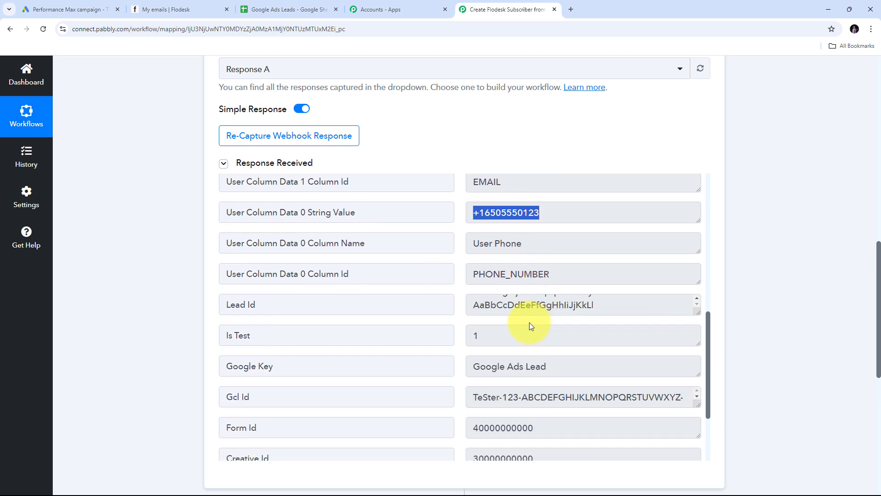
scroll(530, 322, down, 3)
scroll(530, 323, up, 10)
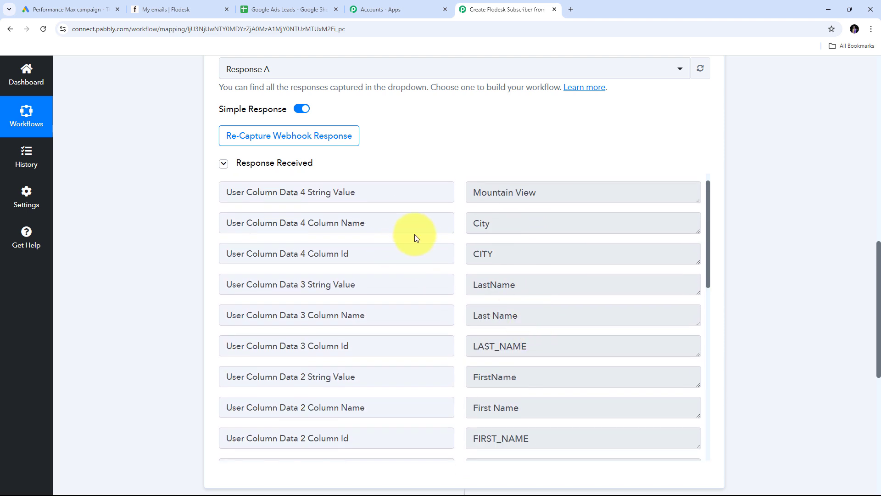
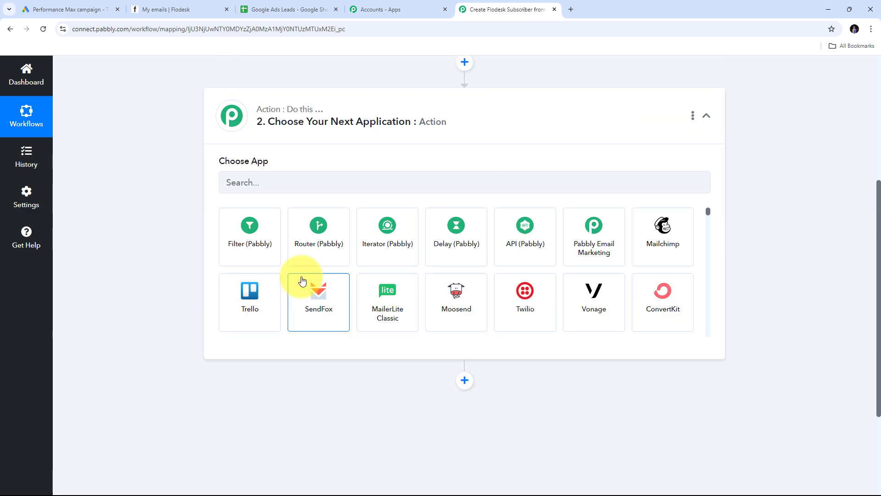
- Choose Flodesk as the workflow's action app with Create/Update Subscriber as its action event
click(288, 260)
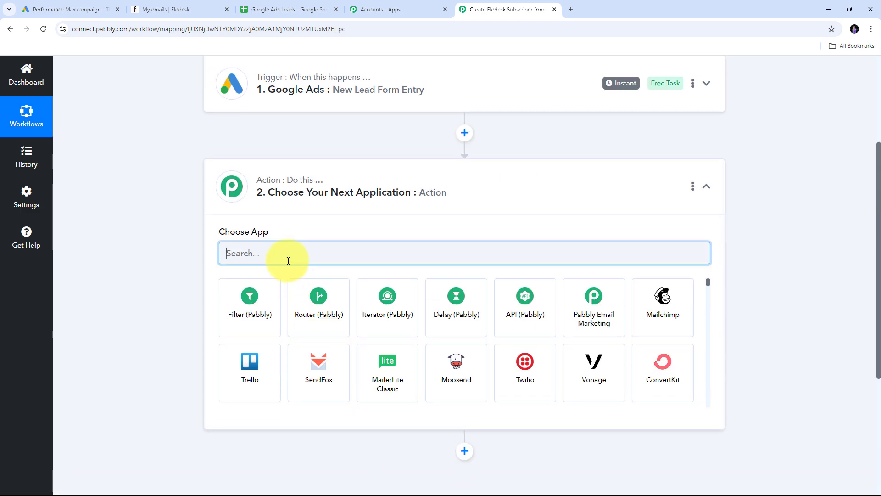
text(Flod)
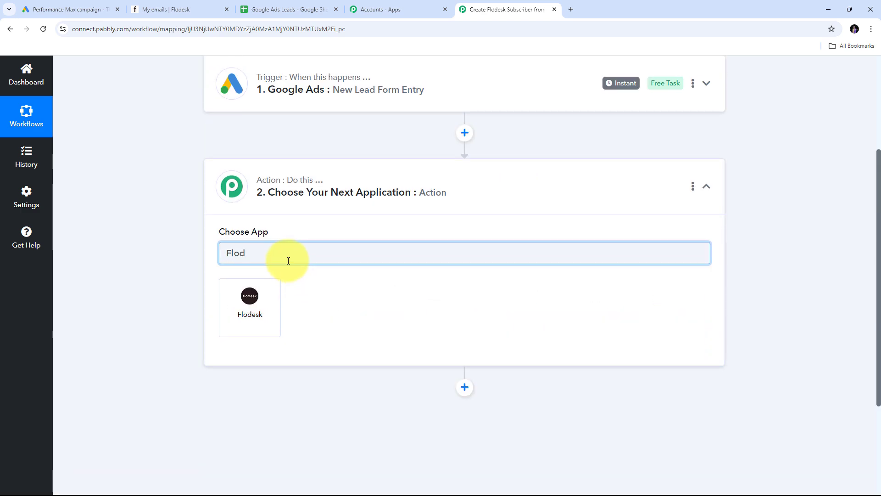
text(esk)
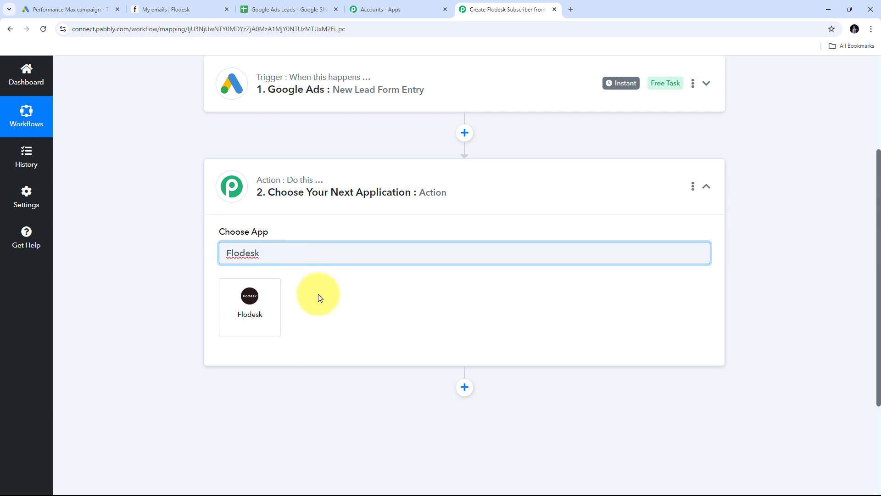
click(248, 304)
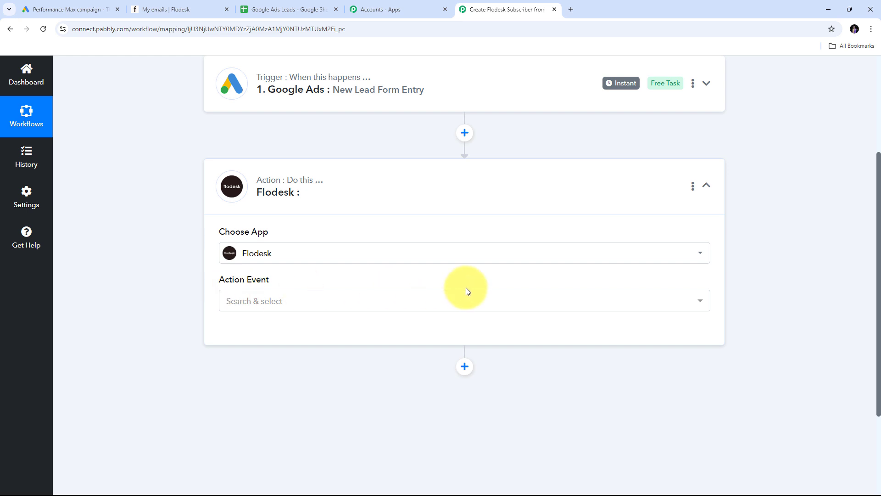
click(523, 301)
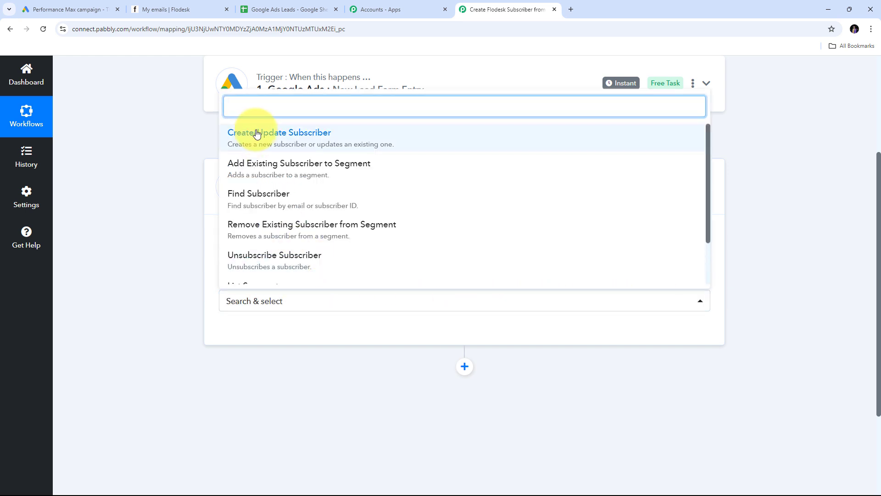
click(294, 141)
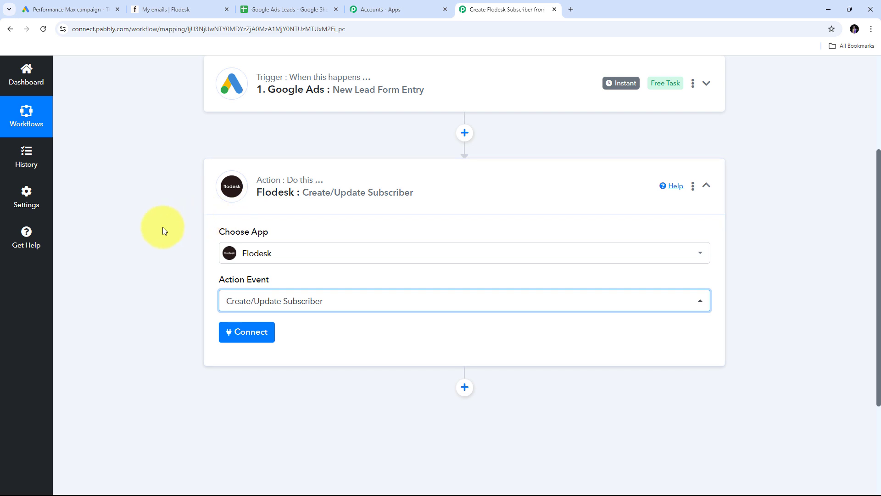
- Connect the Flodesk action through a new connection and allow Pabbly to access the Flodesk account
click(248, 333)
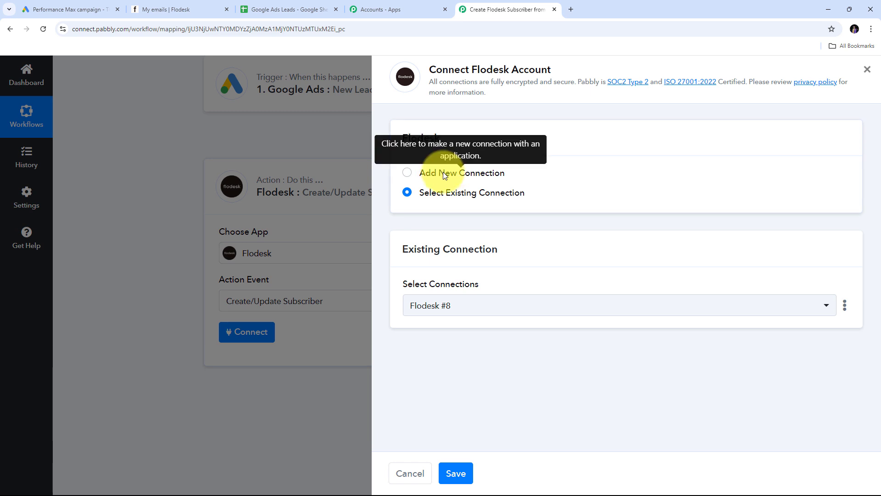
click(444, 173)
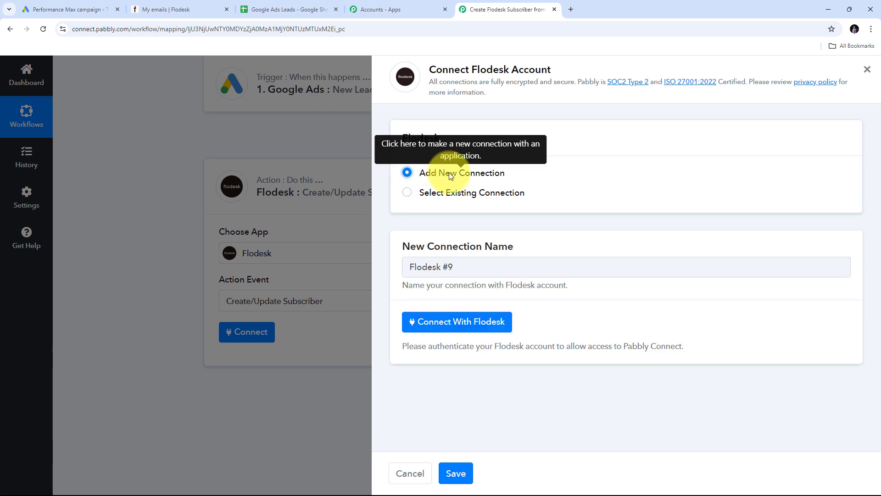
click(454, 324)
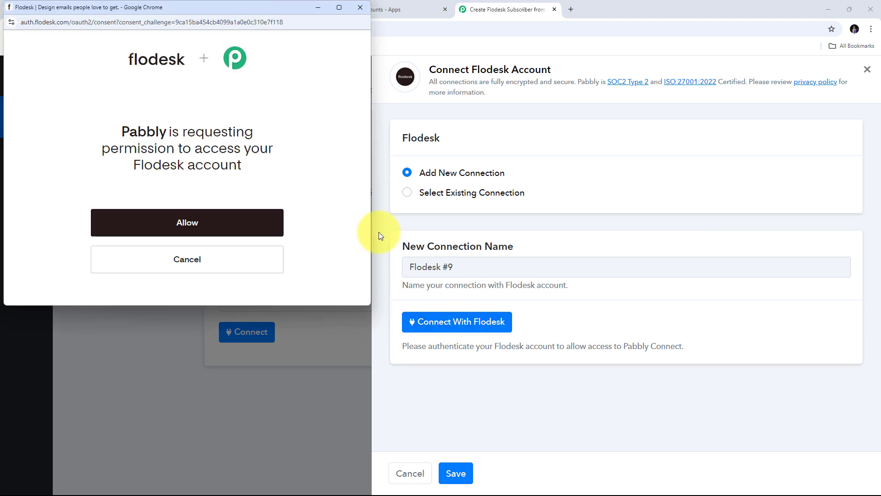
click(187, 225)
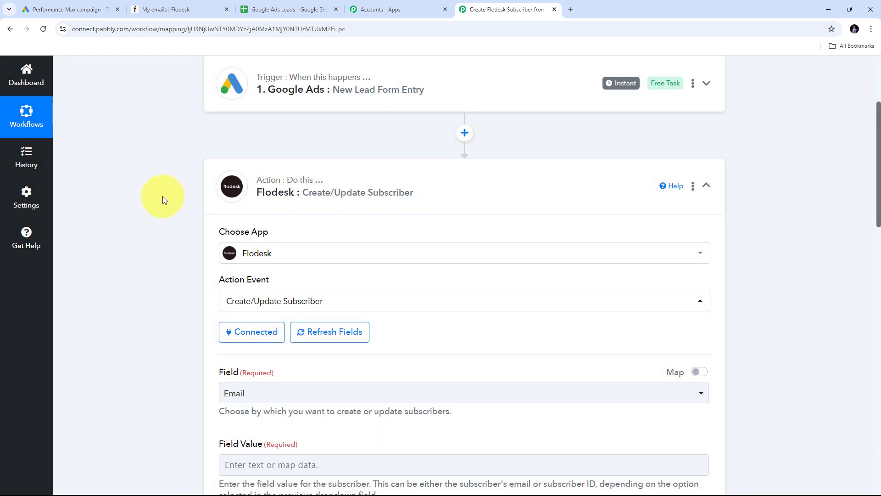
- Review the Flodesk subscriber fields and choose Email as the field by which subscribers are created or updated
scroll(428, 196, down, 8)
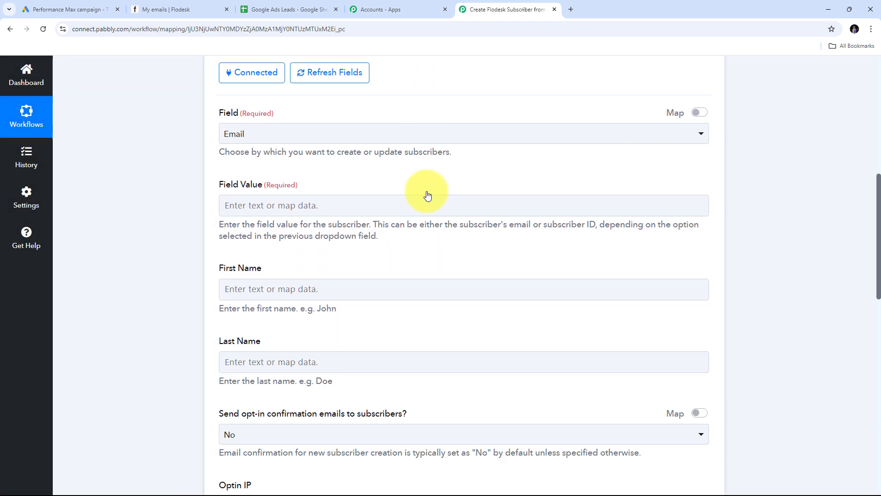
scroll(428, 196, down, 6)
scroll(428, 197, up, 8)
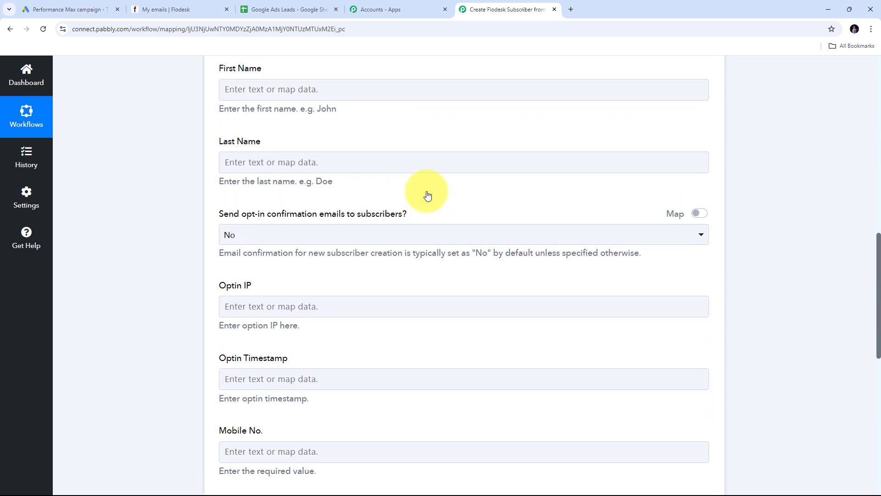
scroll(428, 196, up, 1)
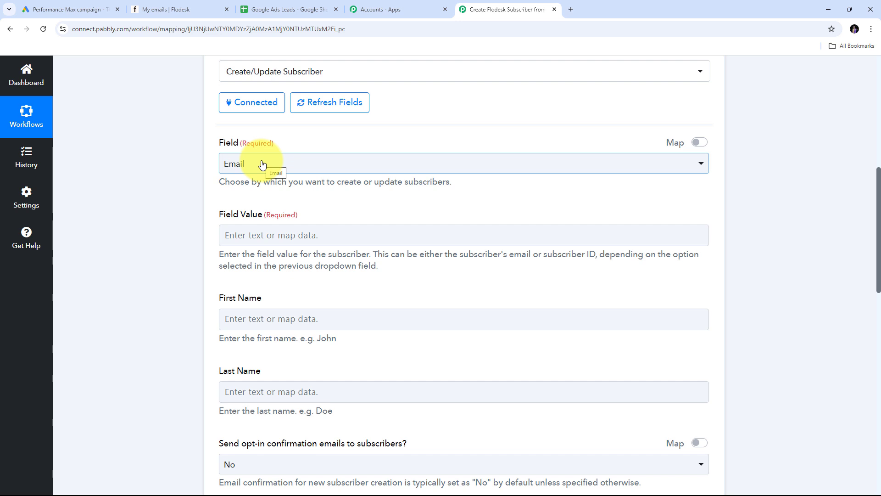
click(294, 165)
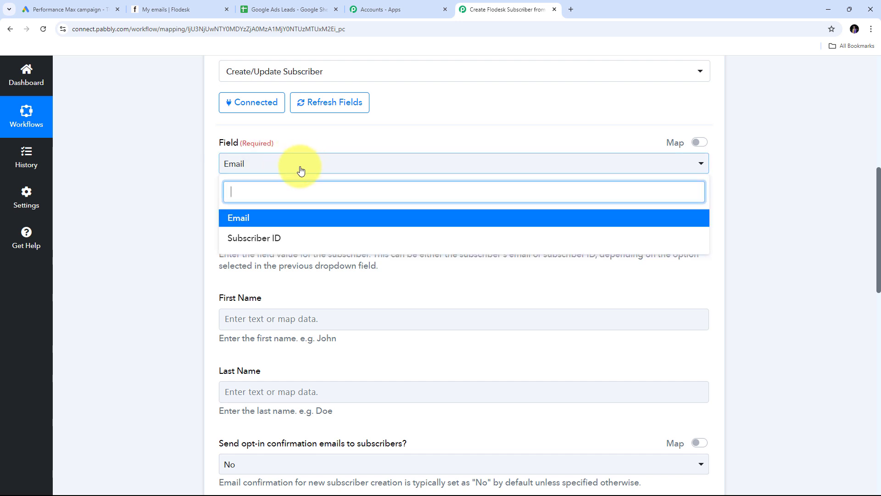
click(245, 226)
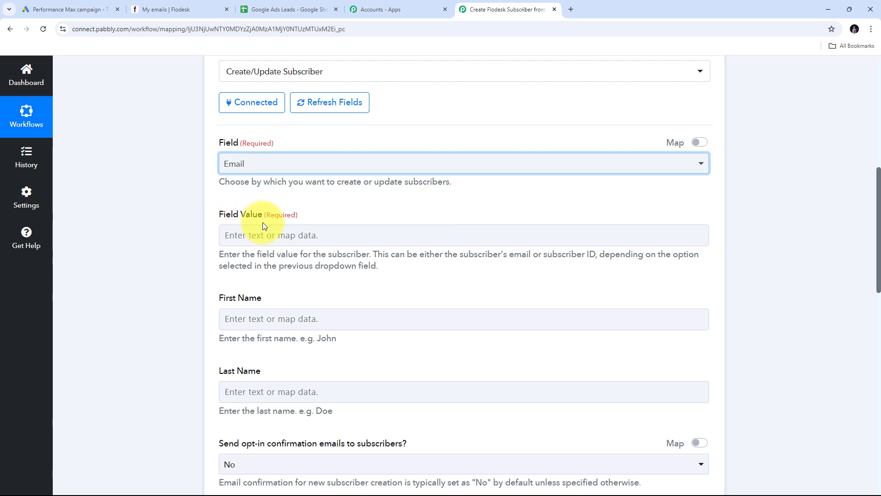
- Map the Field Value to the lead's email, User Column Data 1 String Value, from the Google Ads trigger
scroll(232, 174, down, 1)
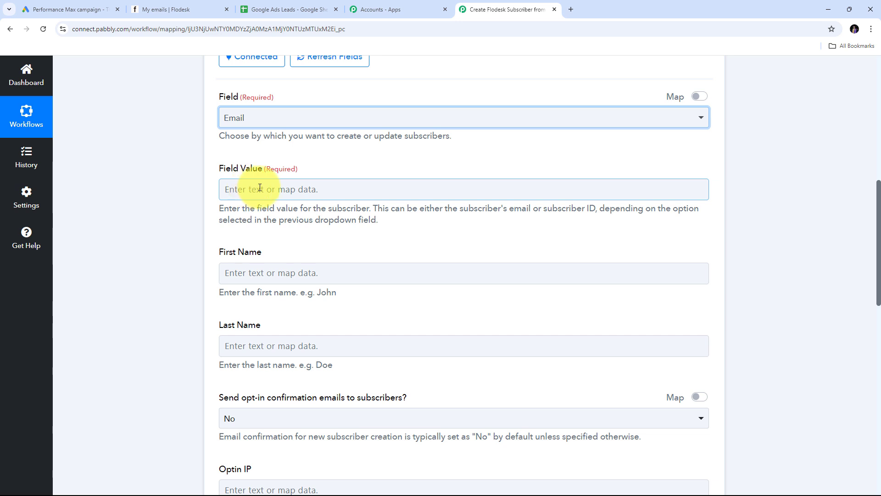
click(260, 187)
scroll(258, 202, down, 2)
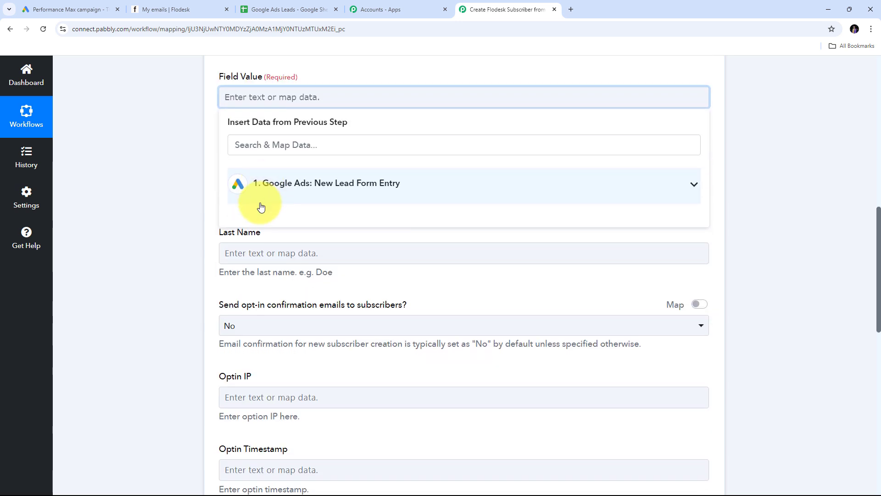
click(292, 191)
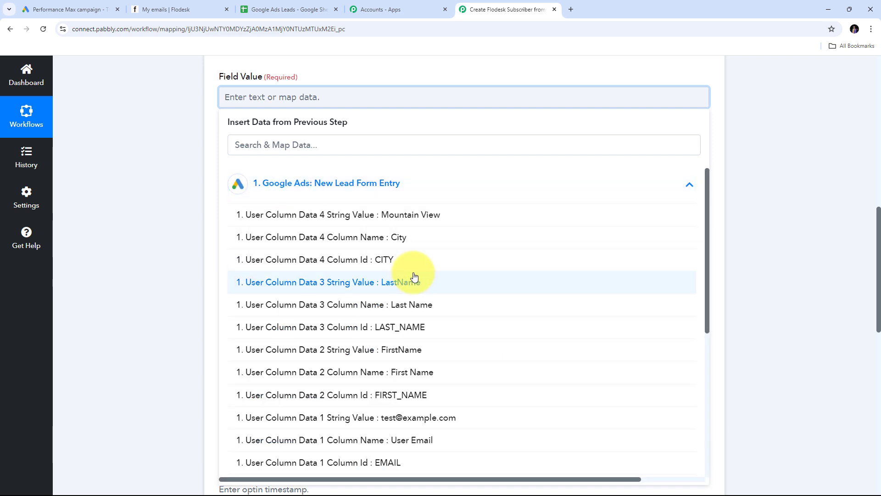
scroll(390, 278, down, 3)
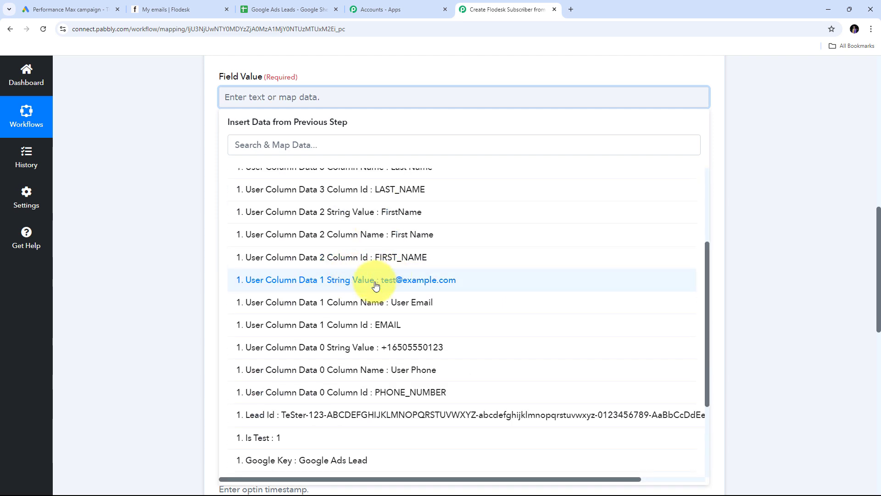
click(423, 281)
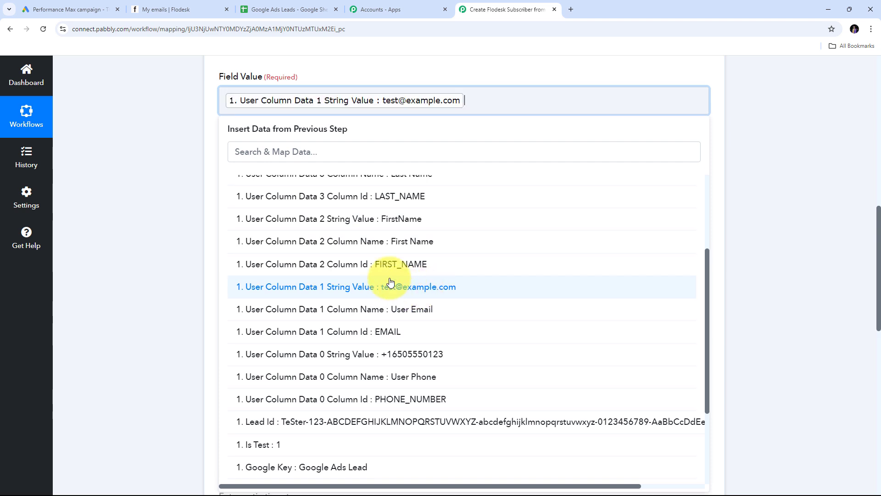
click(133, 141)
scroll(222, 142, down, 2)
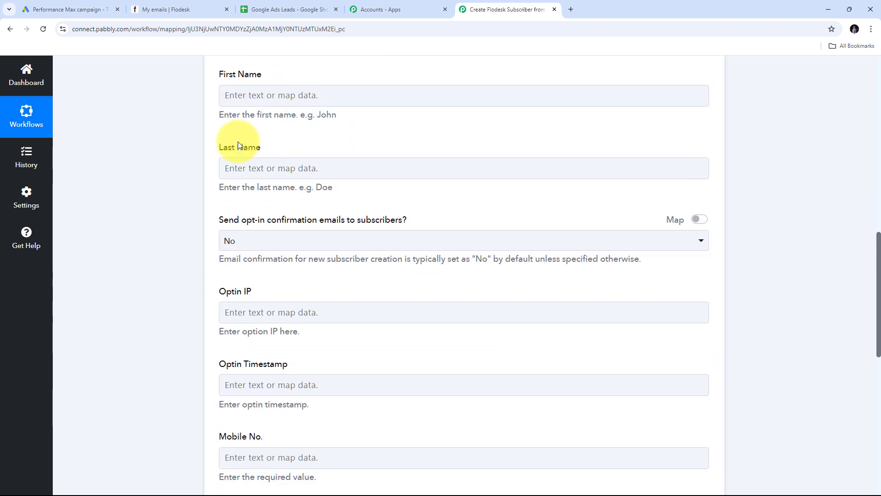
scroll(204, 143, up, 1)
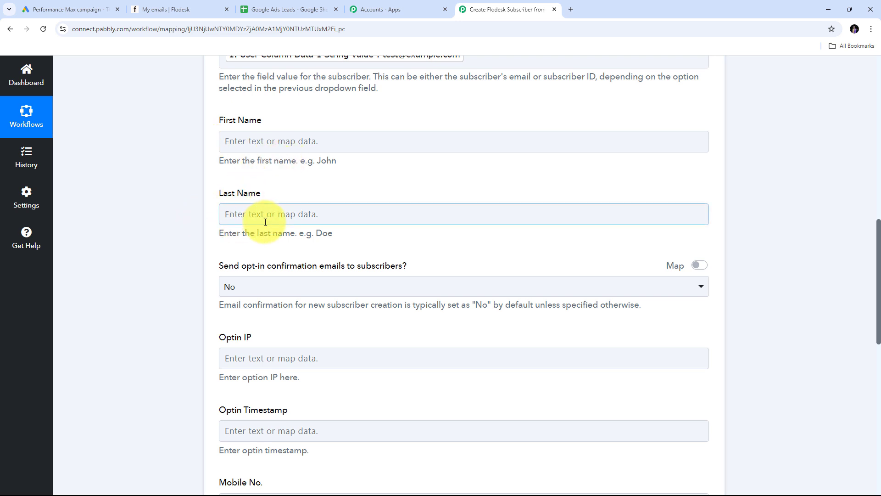
- Map First Name to User Column Data 2 String Value and Last Name to User Column Data 3 String Value from the Google Ads trigger
click(255, 140)
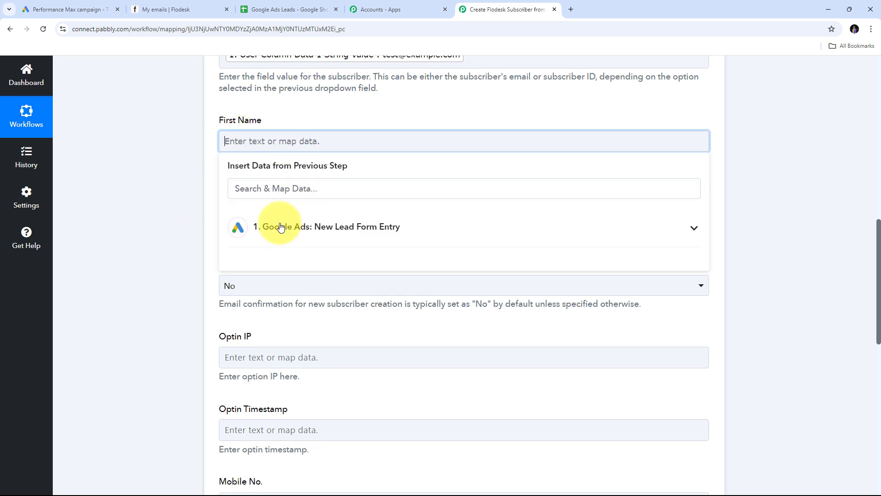
click(358, 235)
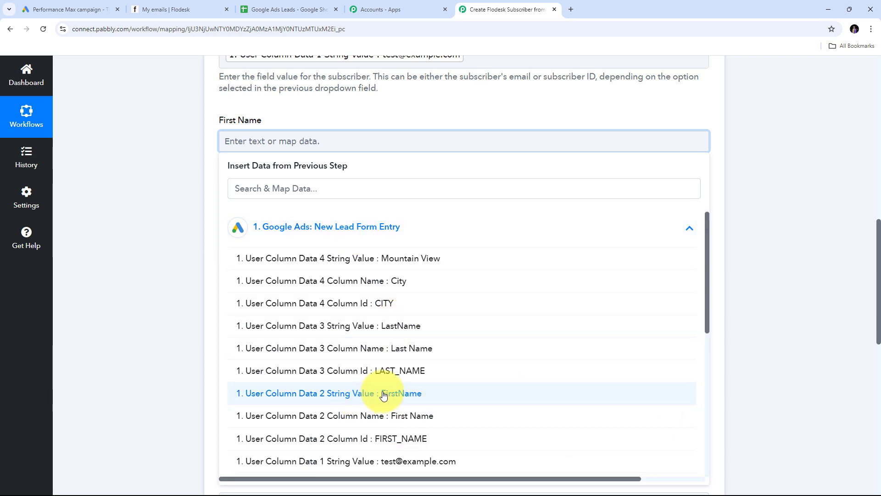
click(406, 394)
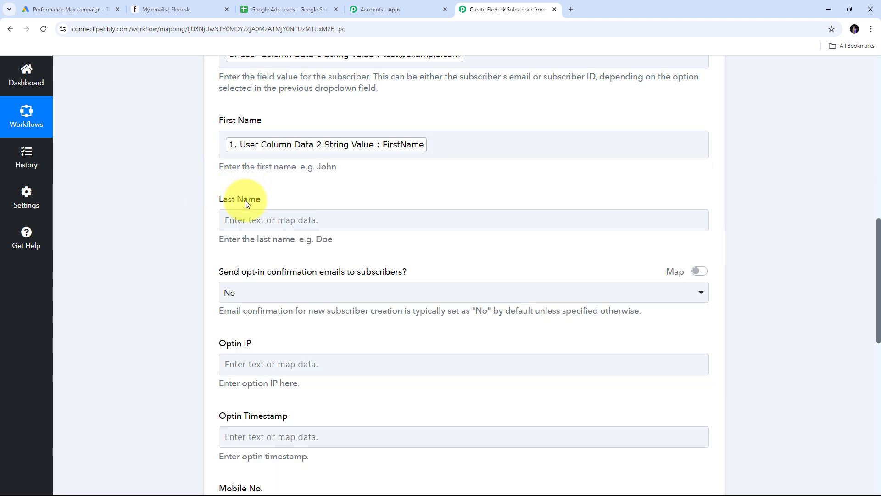
click(248, 220)
click(335, 316)
click(367, 404)
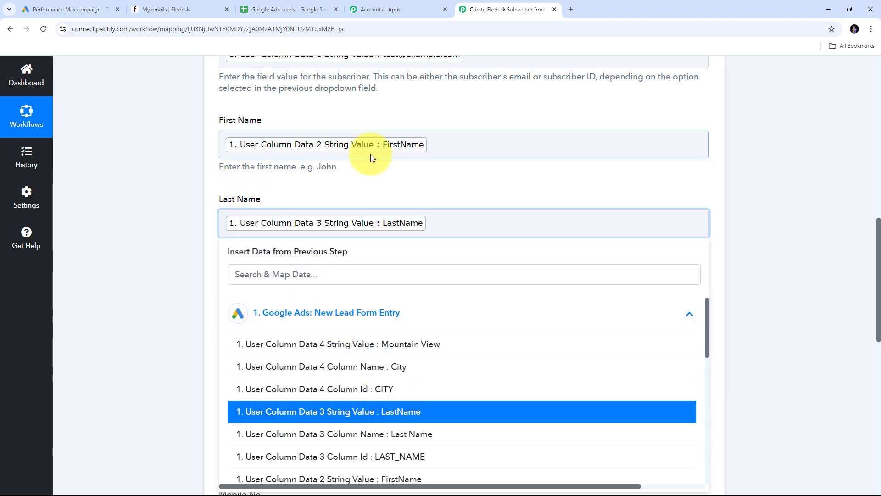
- Set the option for sending opt-in confirmation emails to subscribers to No
scroll(361, 169, down, 2)
scroll(361, 169, down, 1)
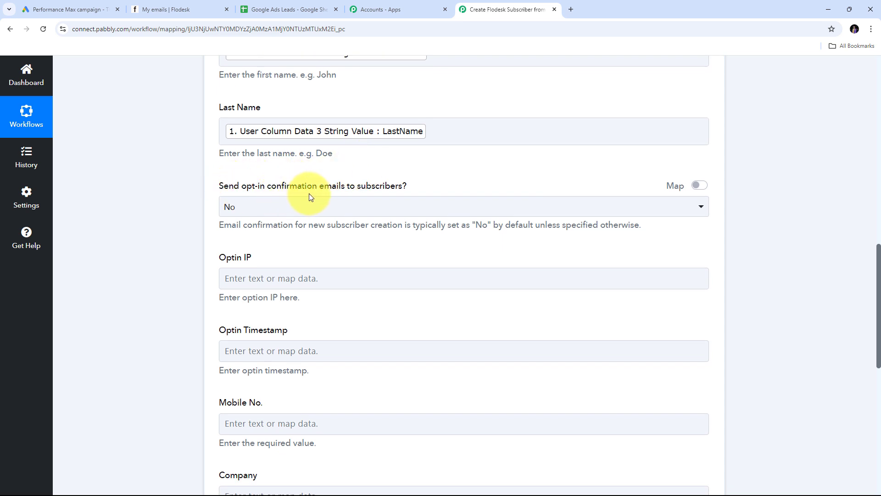
click(327, 210)
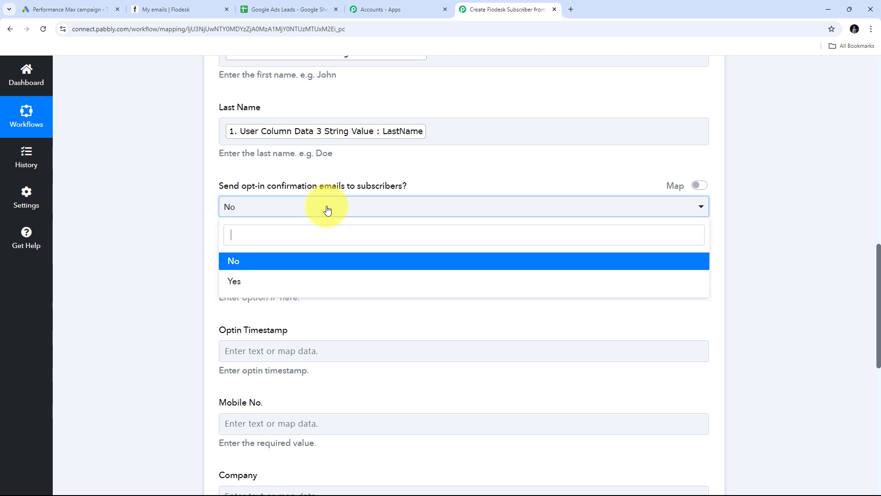
click(245, 266)
- Map Mobile No. to the lead's phone, User Column Data 0 String Value, from the Google Ads trigger
scroll(359, 236, down, 3)
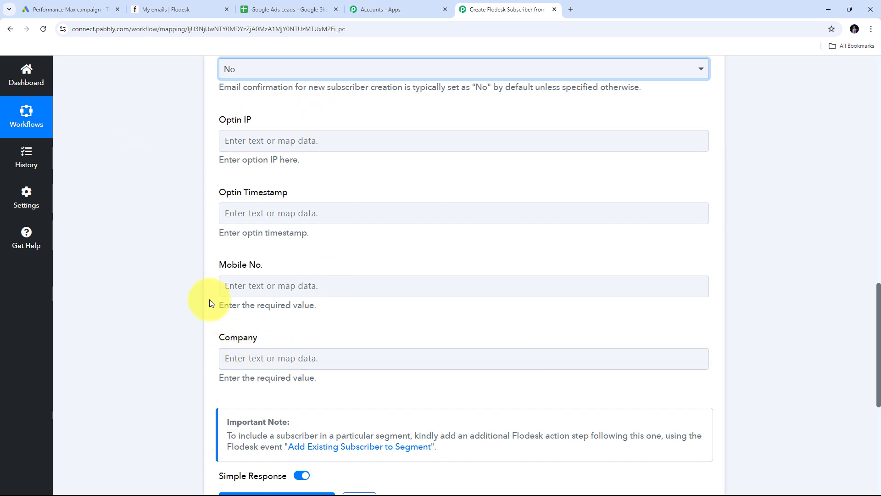
click(228, 281)
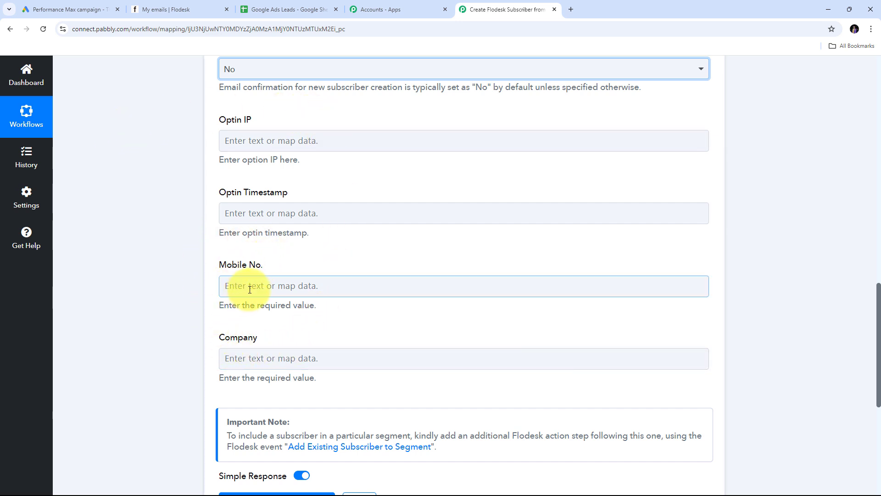
click(254, 288)
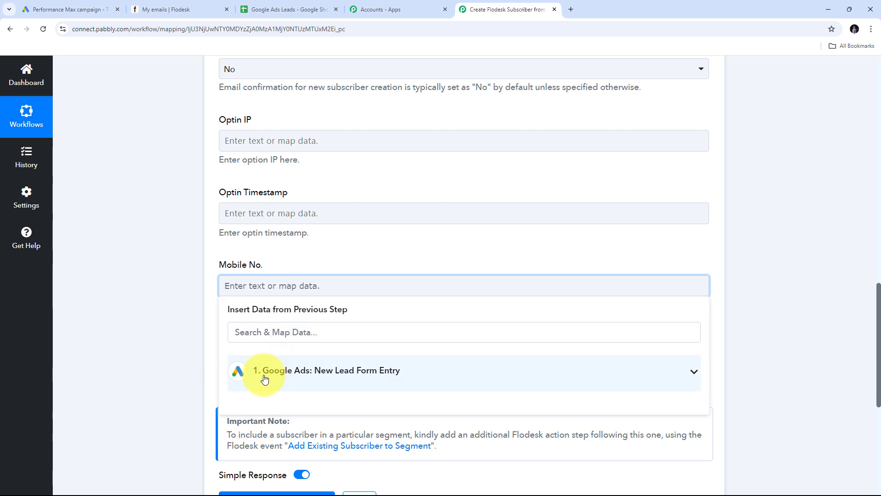
click(296, 378)
scroll(409, 292, down, 6)
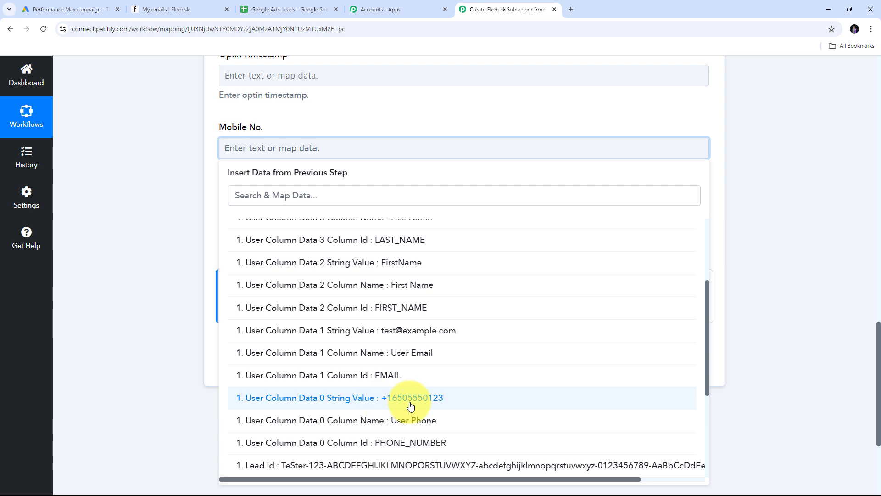
click(410, 406)
- Review the Flodesk action's mapped email, name and mobile fields along with its opt-in settings
scroll(186, 181, up, 3)
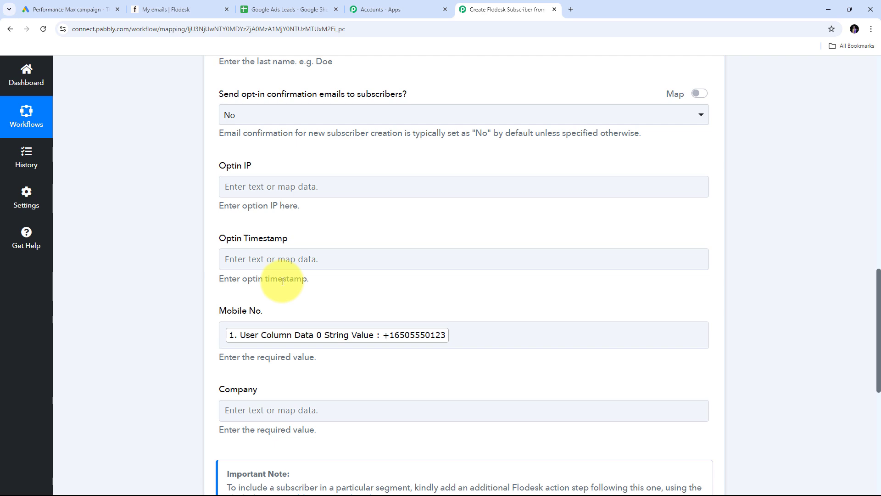
scroll(356, 302, up, 5)
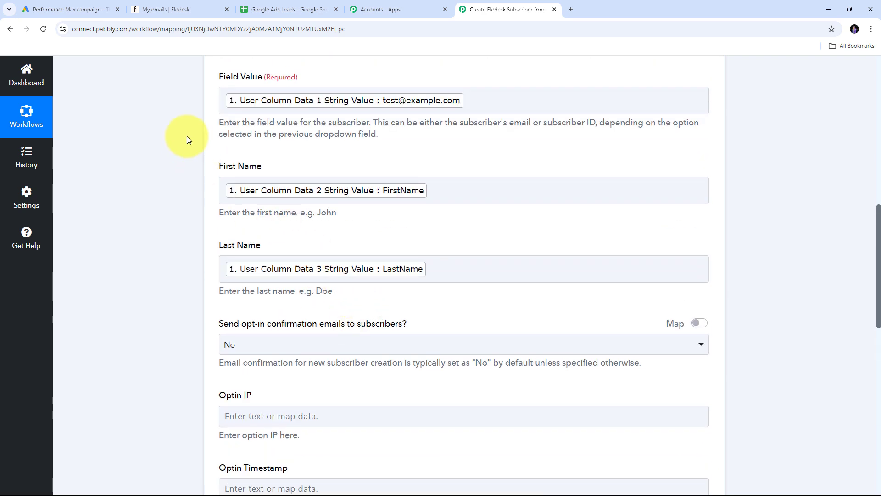
scroll(486, 354, down, 4)
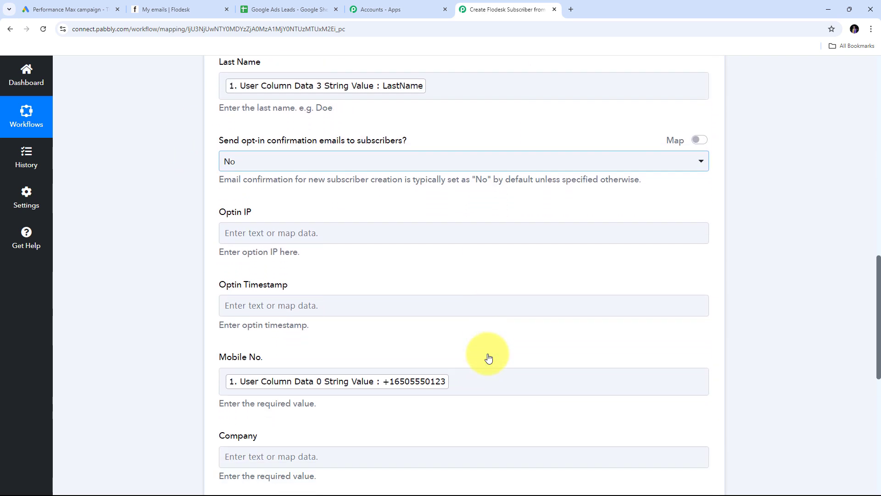
scroll(418, 360, up, 3)
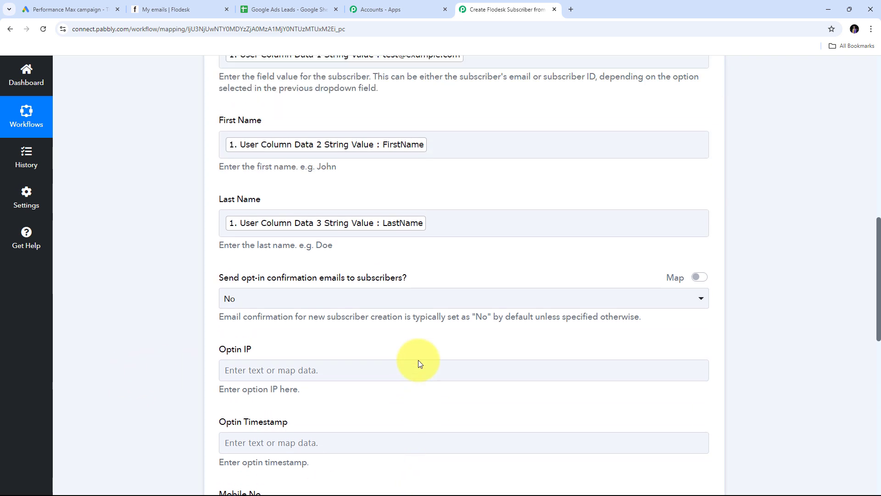
scroll(419, 364, up, 1)
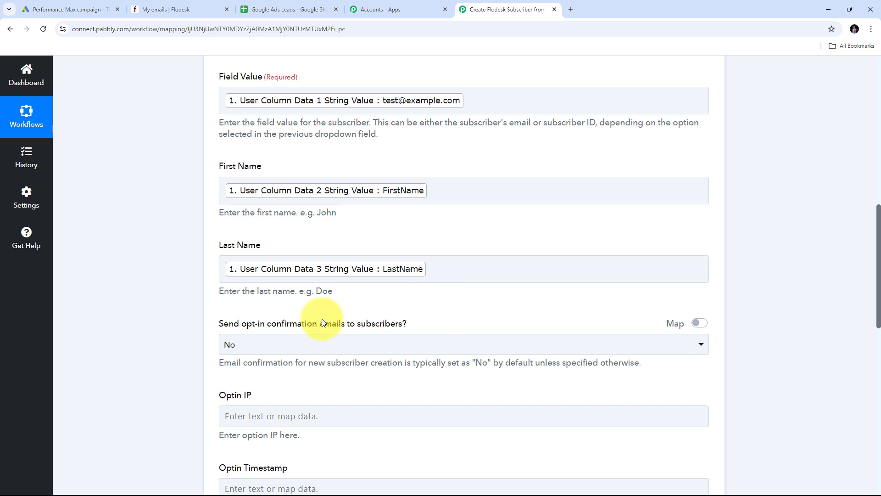
scroll(488, 273, down, 5)
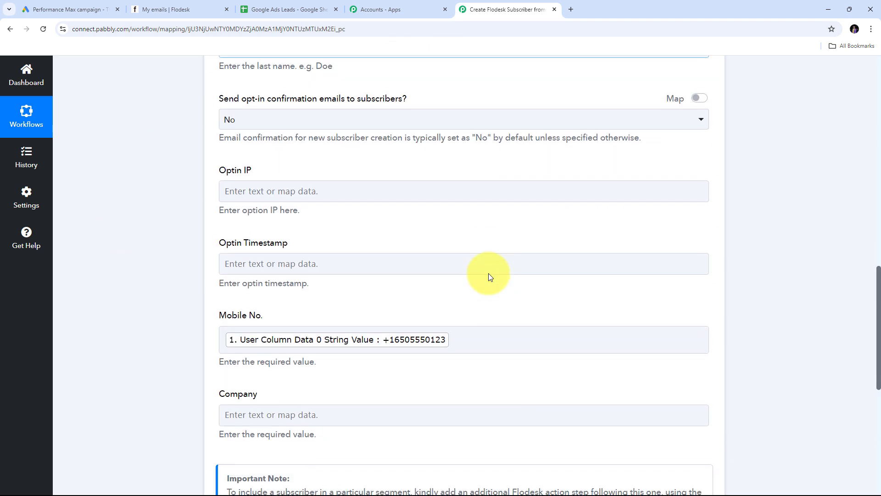
scroll(488, 274, down, 1)
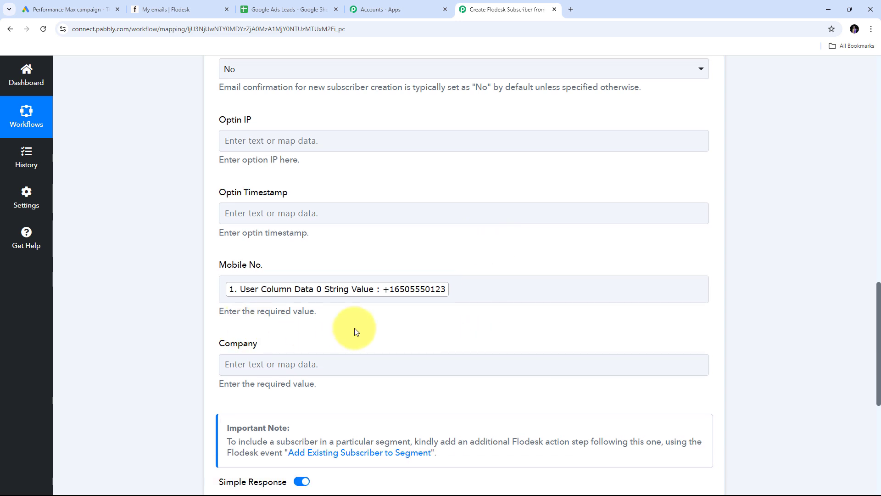
scroll(488, 263, up, 3)
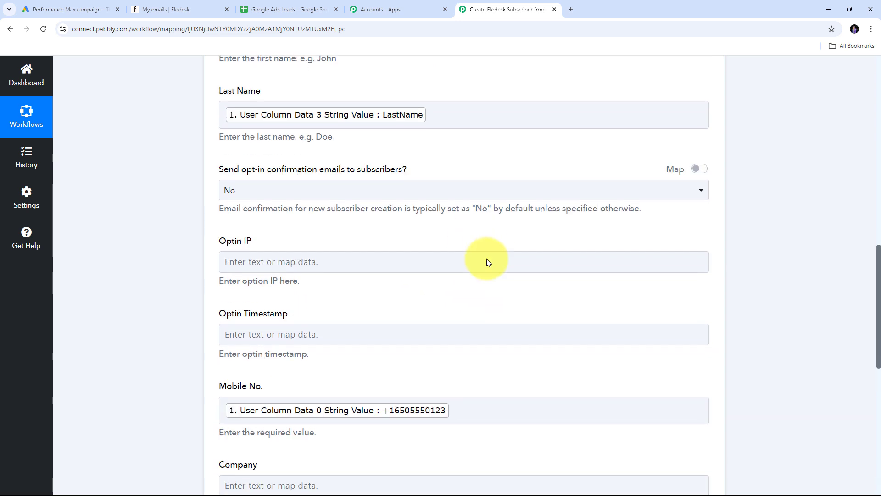
- Save the Flodesk action and send a test request with the mapped lead data
scroll(489, 262, down, 6)
scroll(488, 263, down, 2)
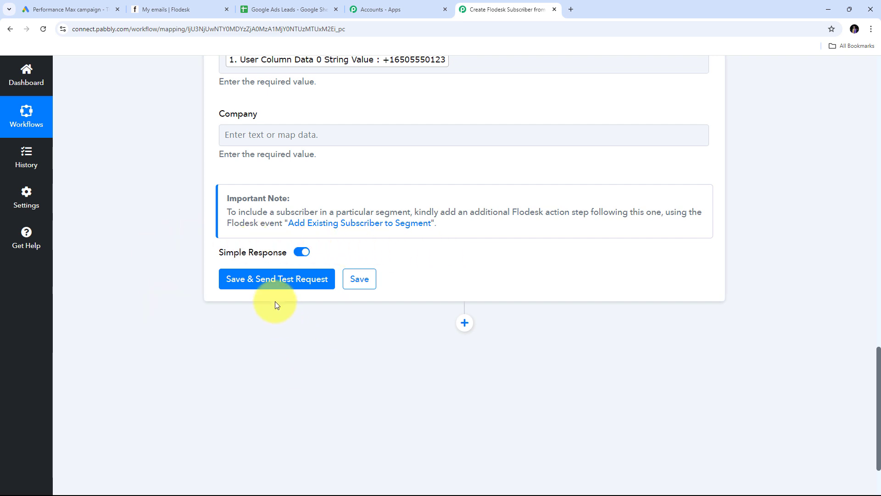
click(274, 285)
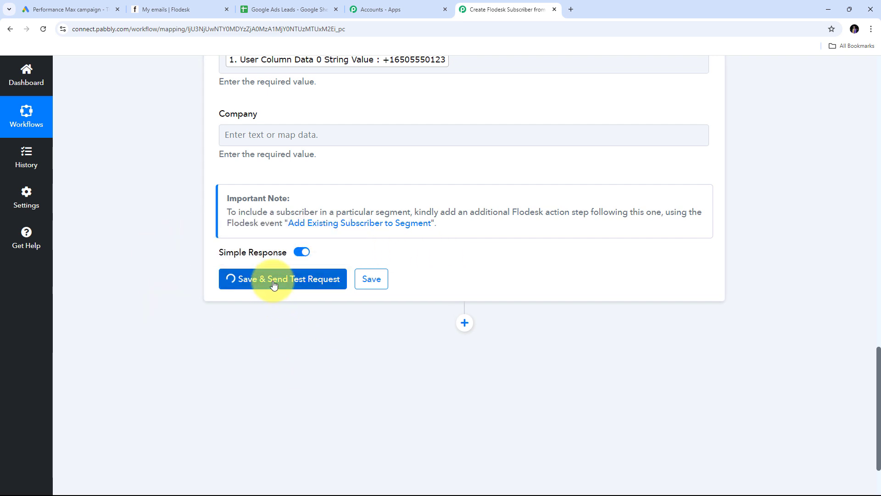
- Examine the Status and Email in the test response, and check the test subscriber in Flodesk's Audience list
scroll(498, 180, down, 3)
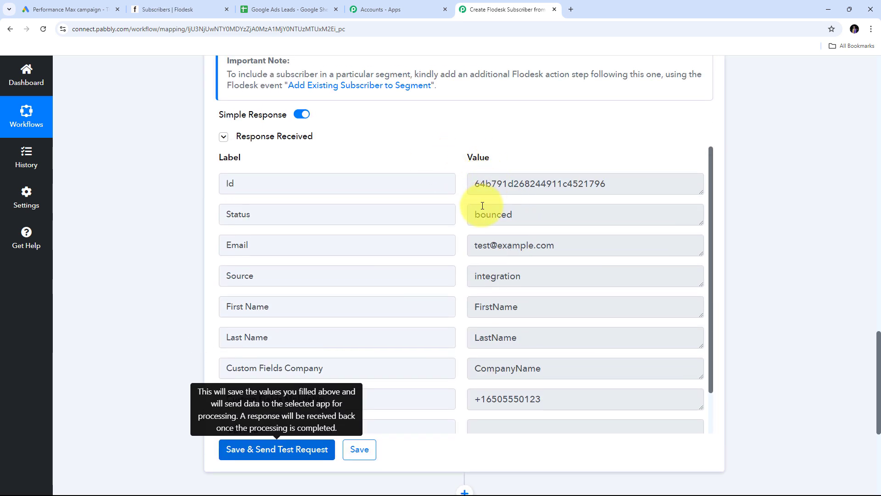
scroll(417, 221, down, 1)
scroll(421, 221, up, 1)
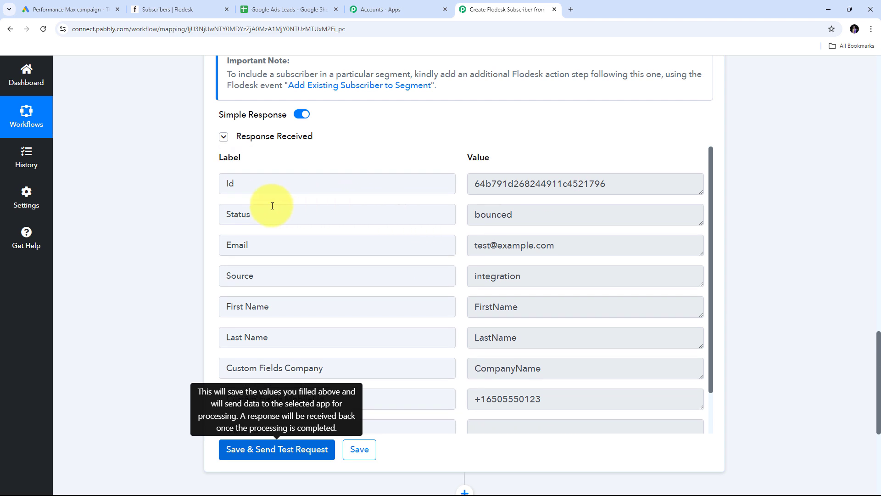
drag(571, 221, 437, 218)
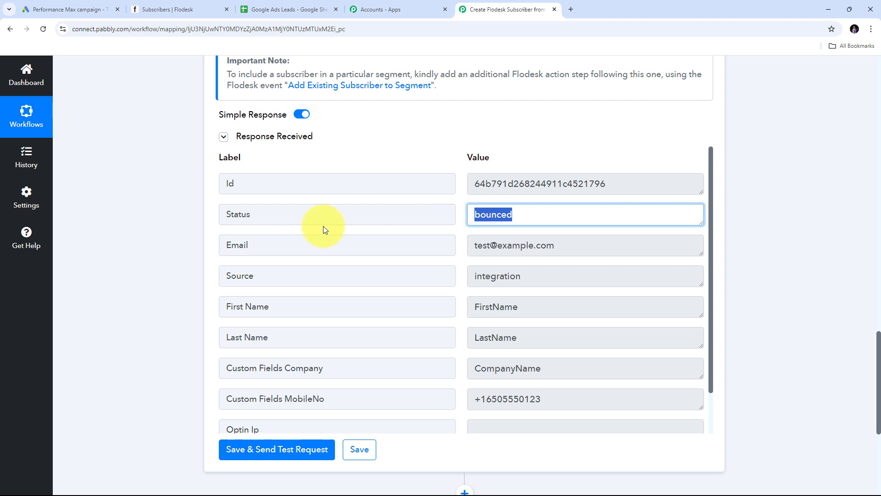
drag(587, 246, 384, 246)
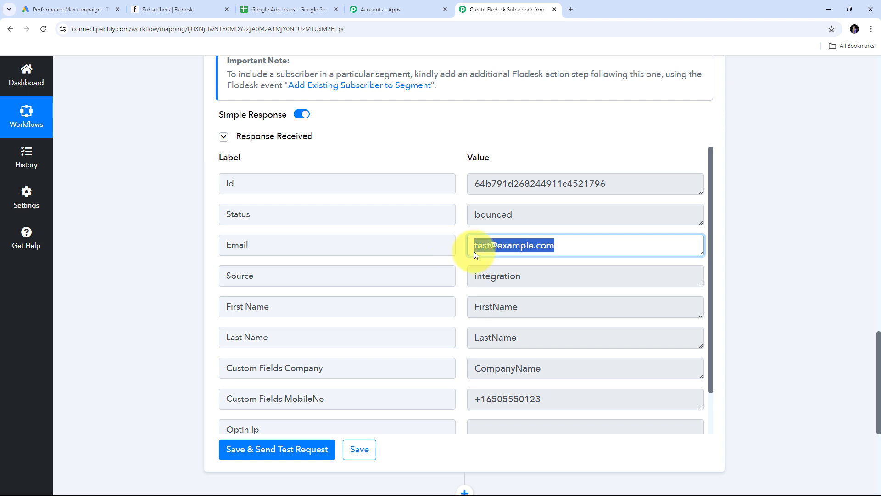
drag(475, 247, 474, 216)
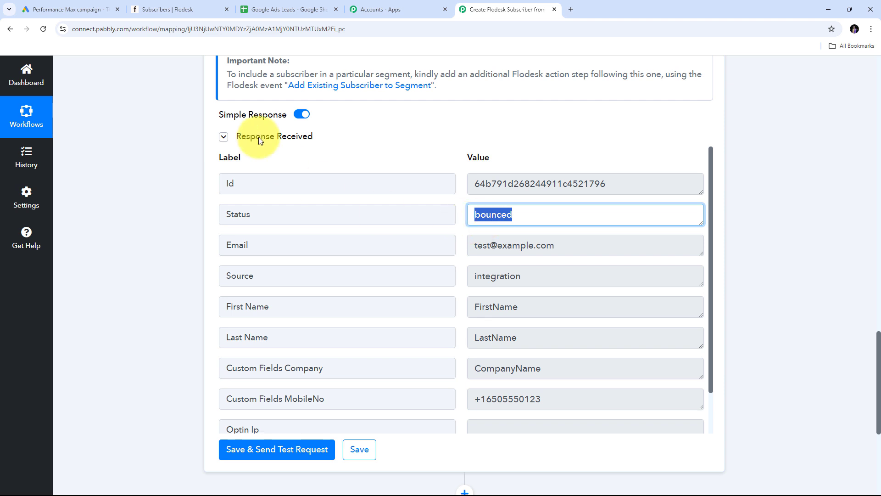
click(175, 12)
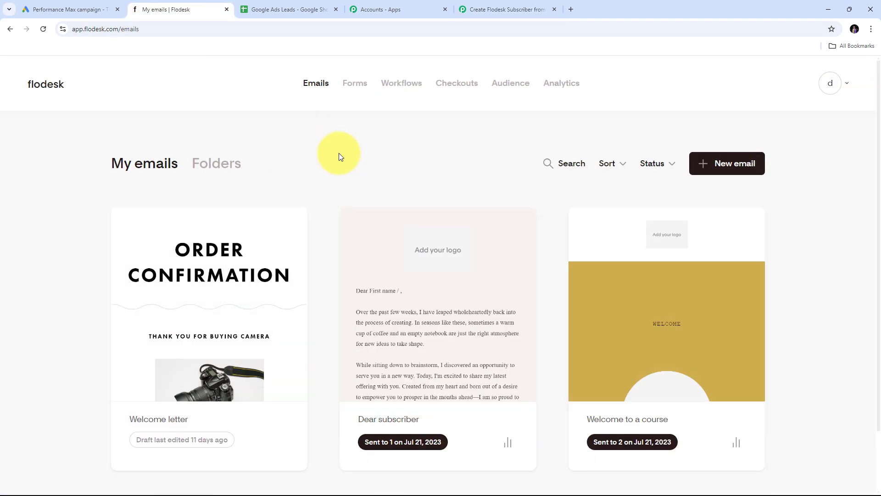
click(507, 87)
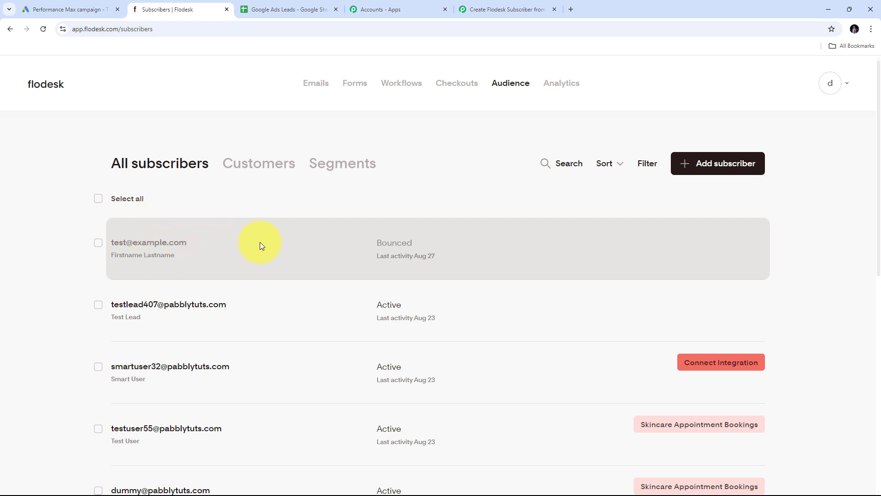
- Return to the Pabbly Connect workflow and replace the mapped Field Value with a demo subscriber's email address
click(470, 9)
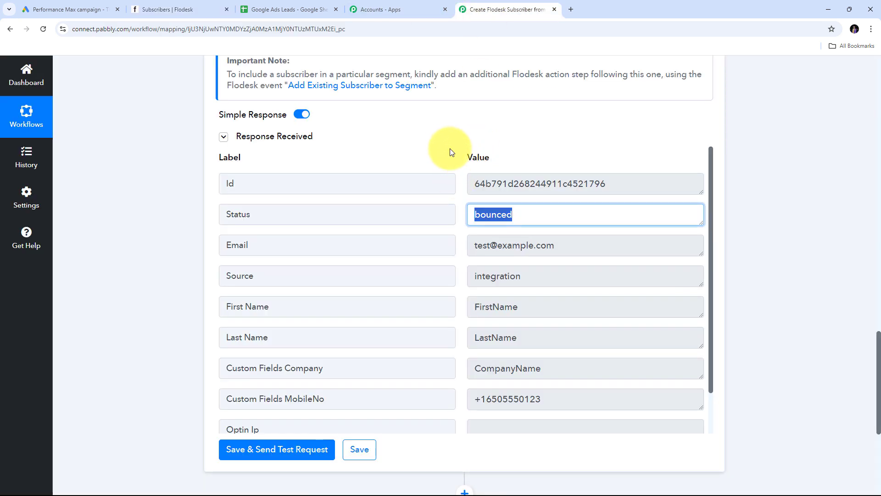
scroll(449, 149, up, 10)
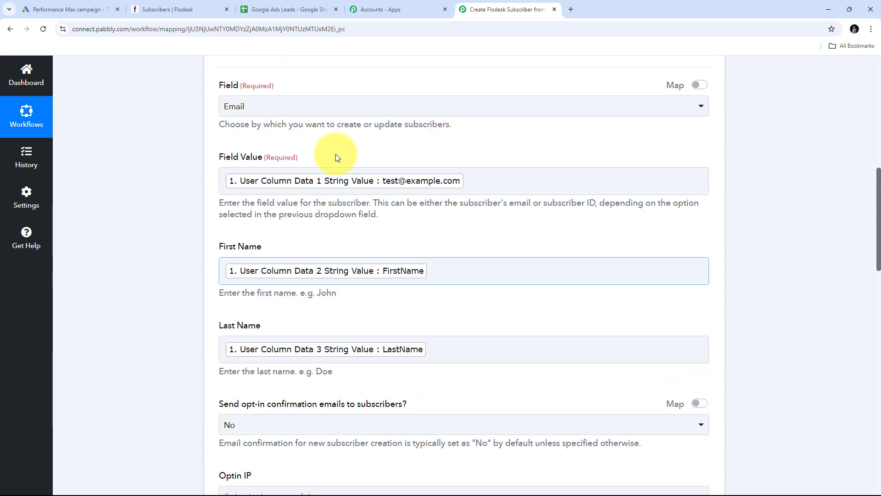
click(480, 195)
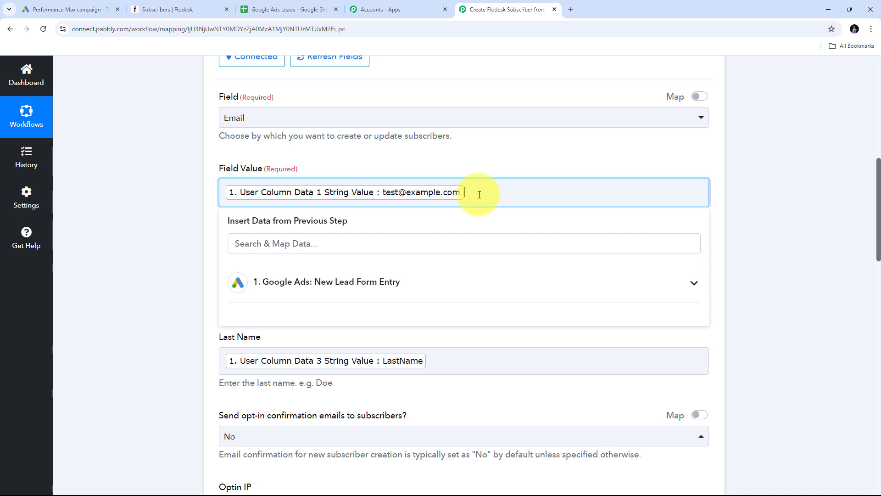
key(BackSpace)
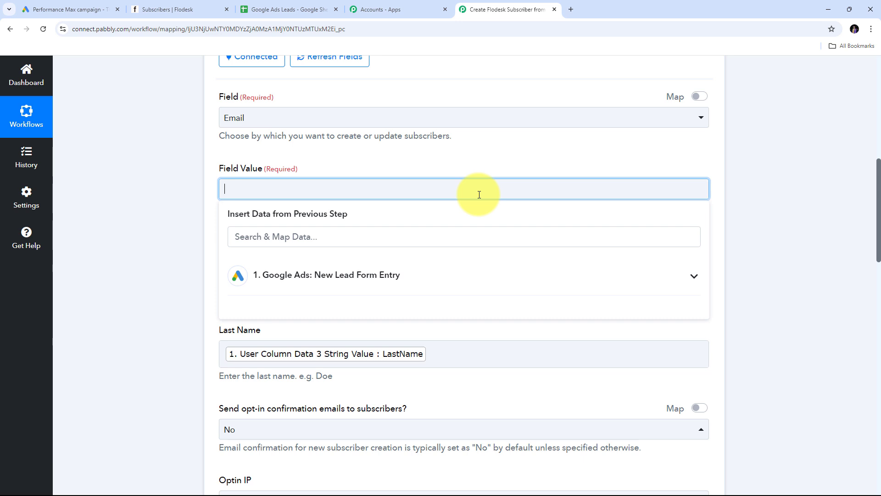
key(ctrl+v)
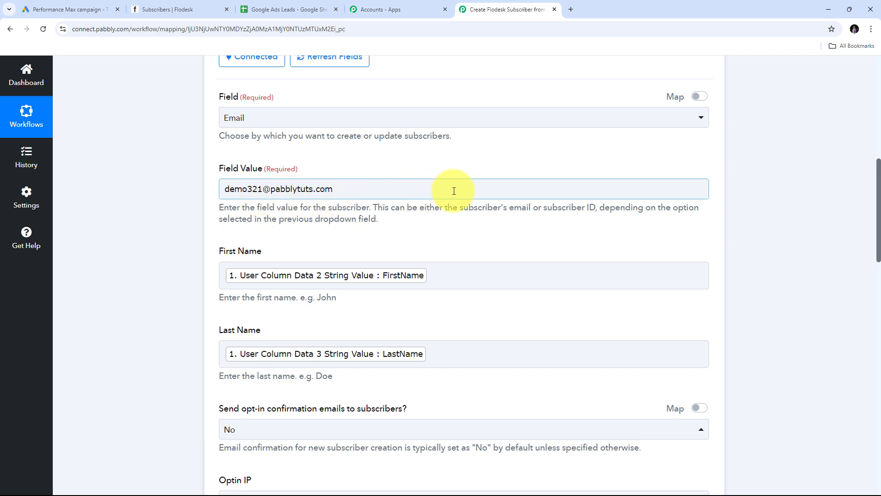
- Save the Flodesk action, send another test request with the demo email, and check the Status in the response
scroll(454, 191, down, 5)
scroll(453, 191, down, 10)
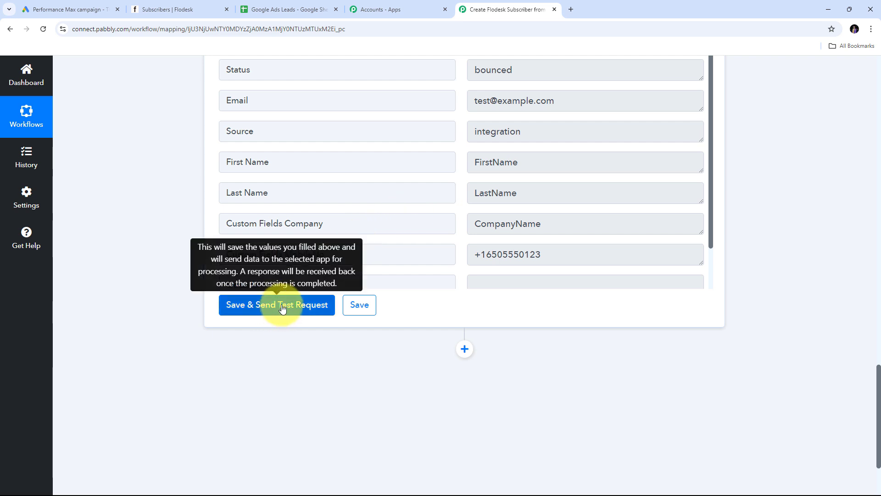
click(275, 312)
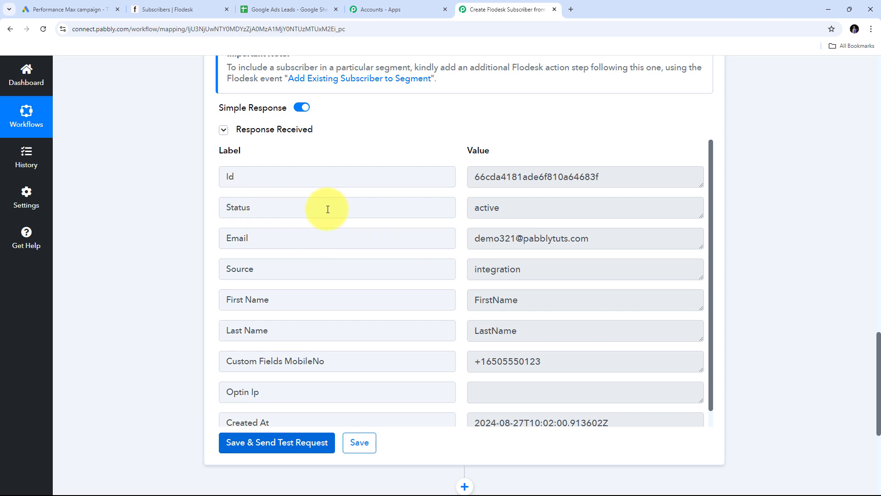
double_click(537, 210)
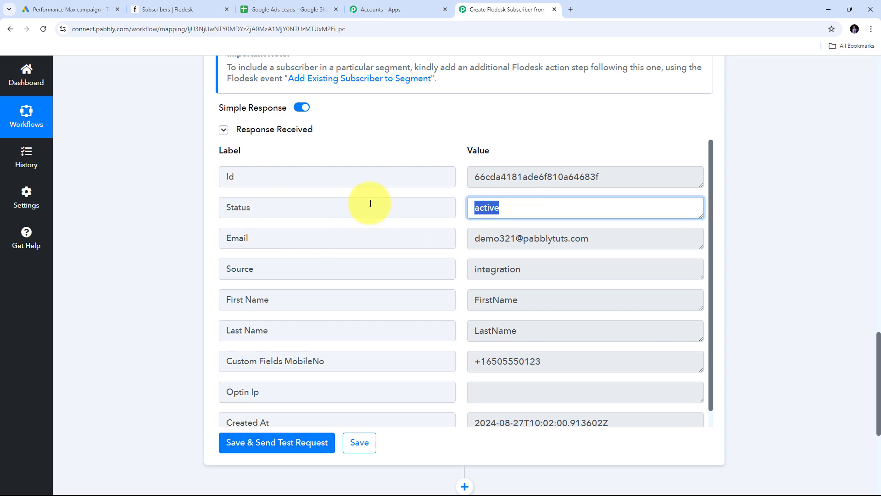
- Switch to Flodesk, refresh the All subscribers list, and check the demo subscriber's entry and status
click(462, 223)
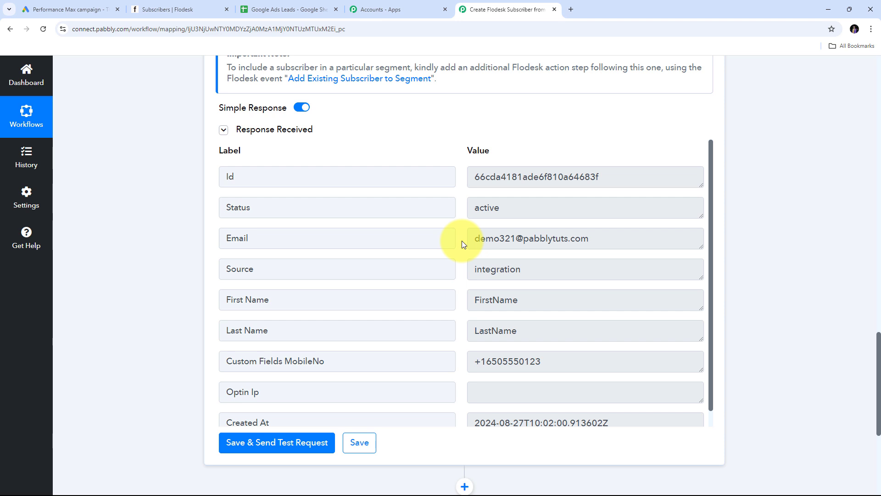
click(167, 10)
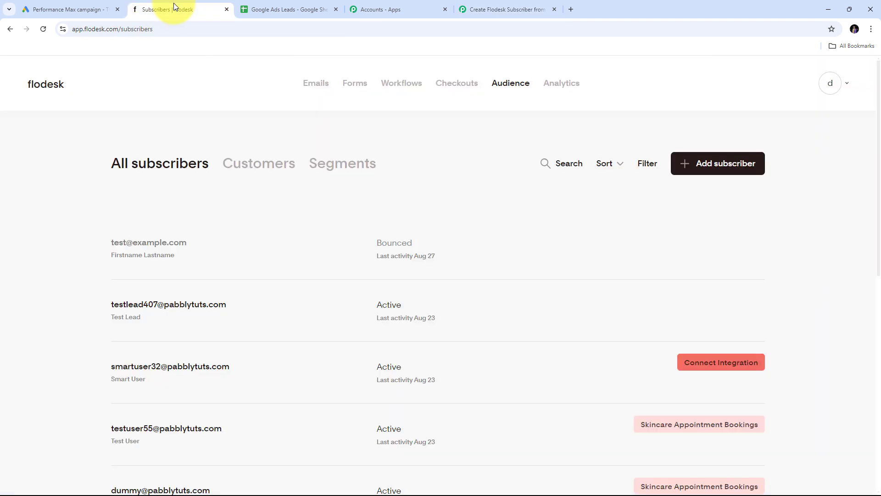
click(43, 29)
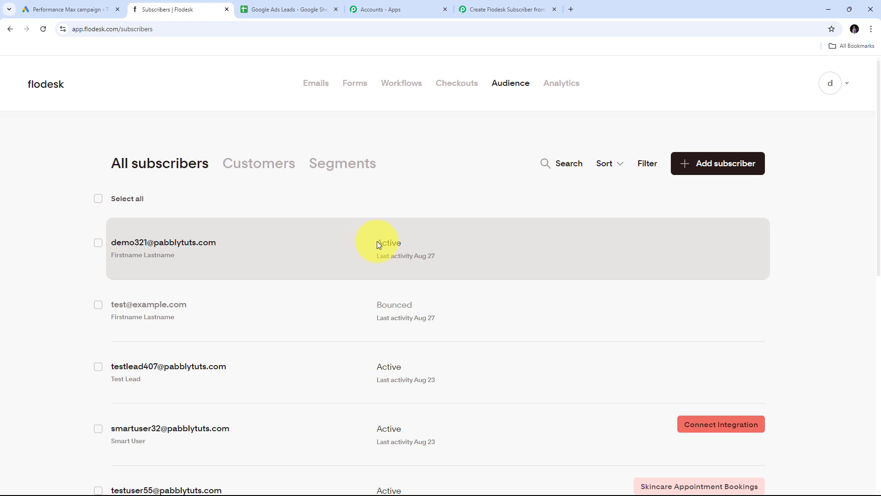
drag(378, 243, 403, 246)
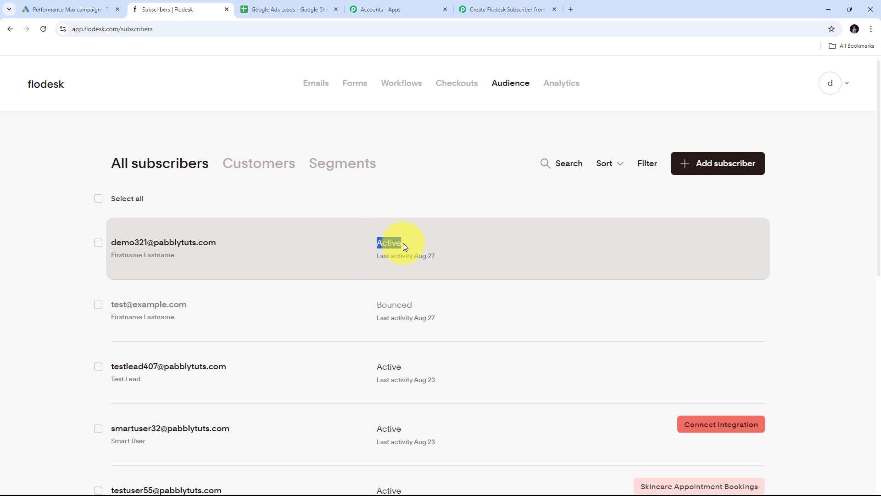
click(303, 233)
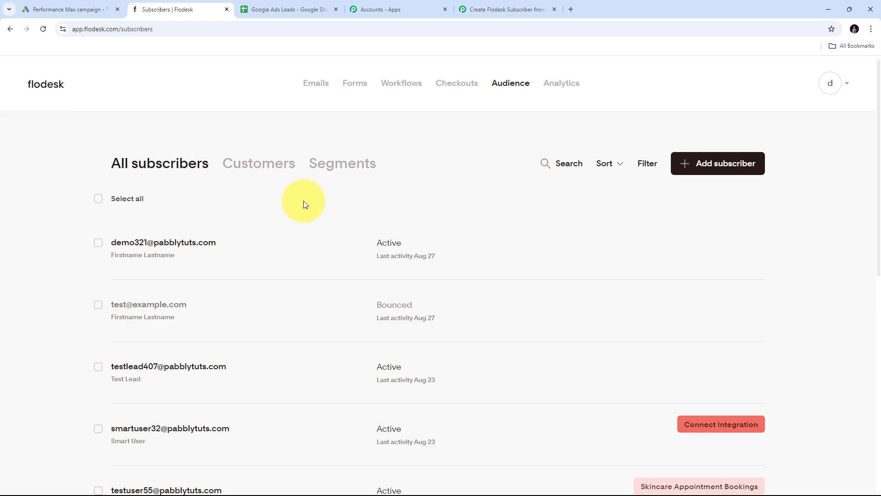
click(55, 10)
click(144, 6)
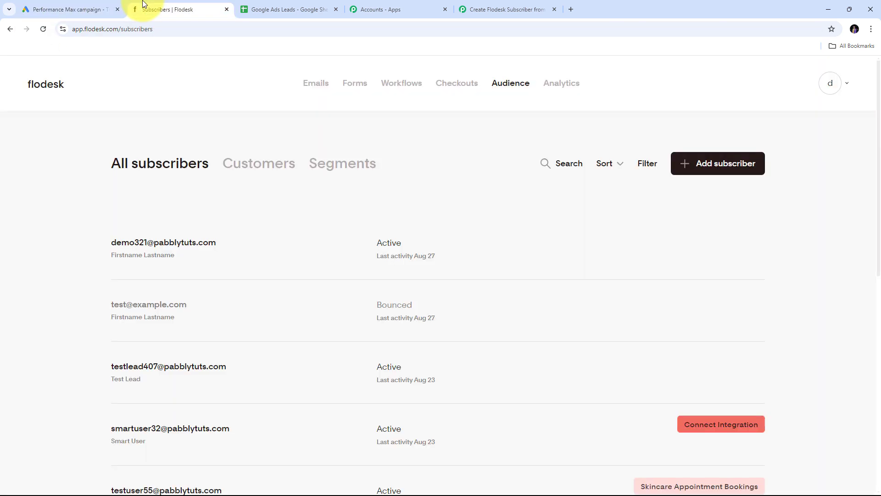
mouse_move(239, 204)
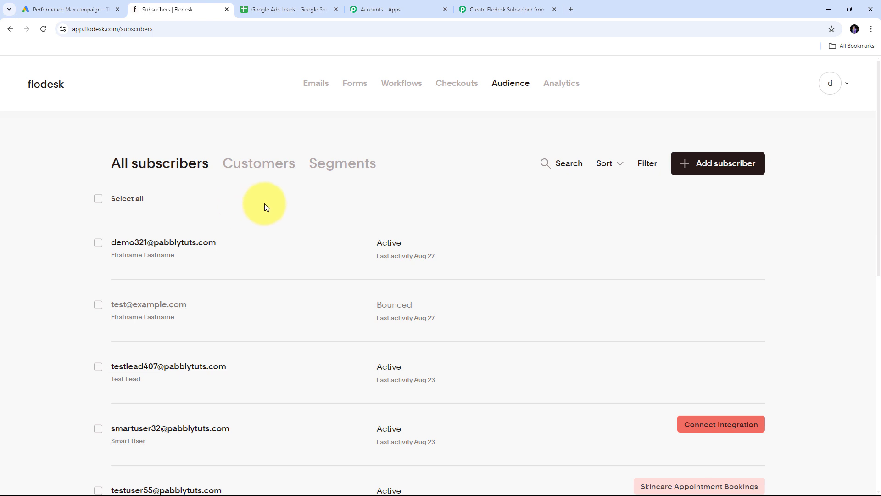
- Return to the Pabbly Connect workflow and add a Google Sheets action after Flodesk with the Add New Row event
click(483, 9)
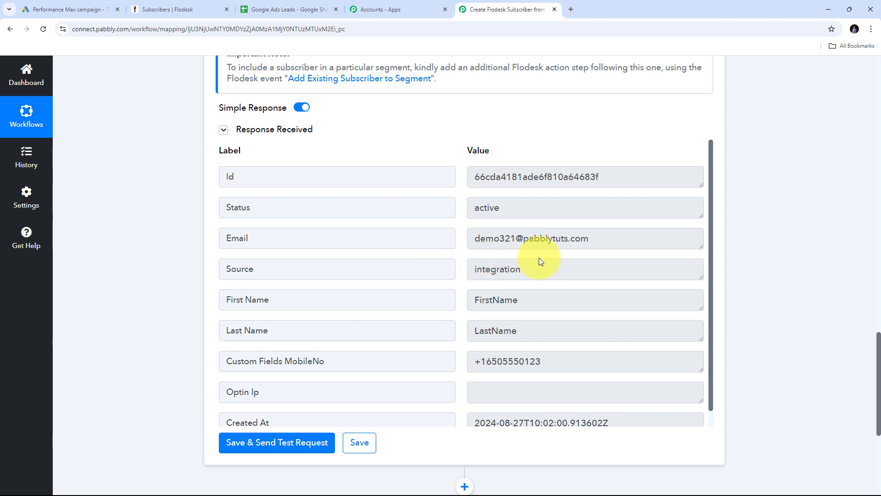
scroll(753, 224, down, 5)
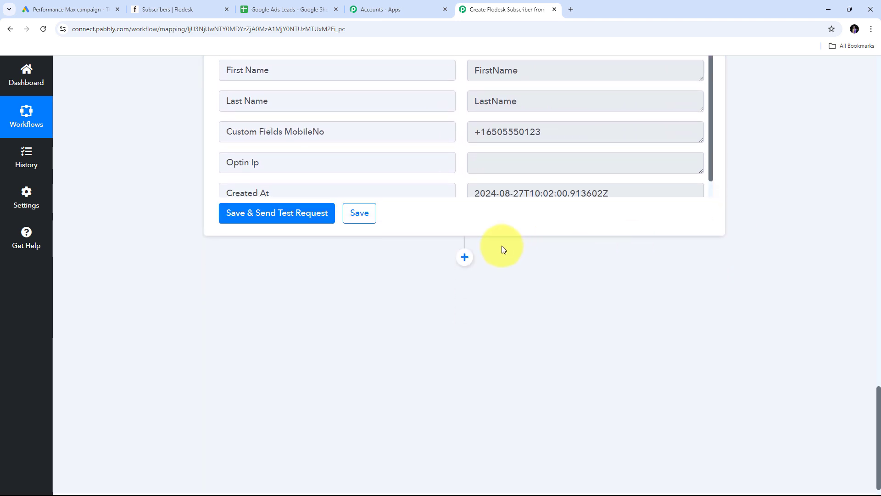
click(465, 257)
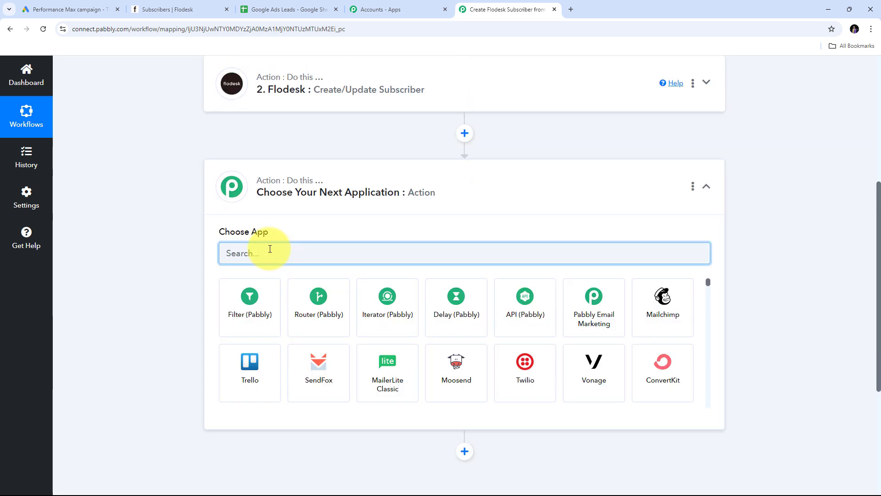
text(Googl)
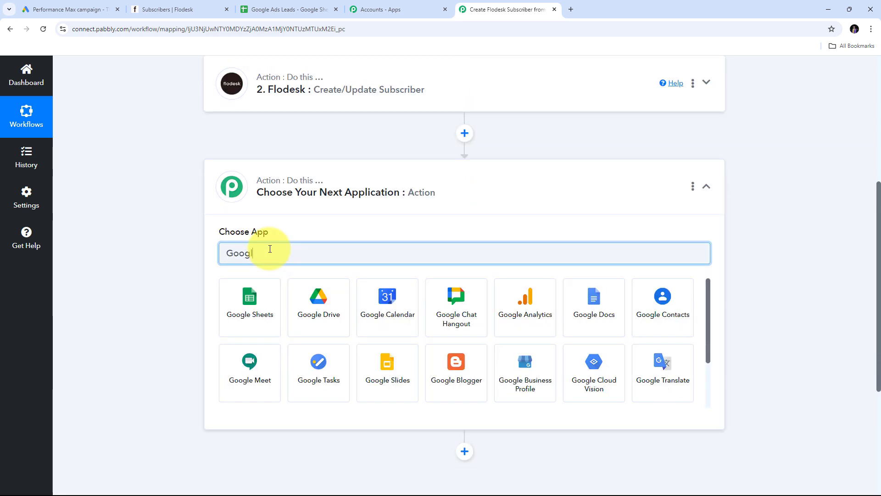
text(e Sheets)
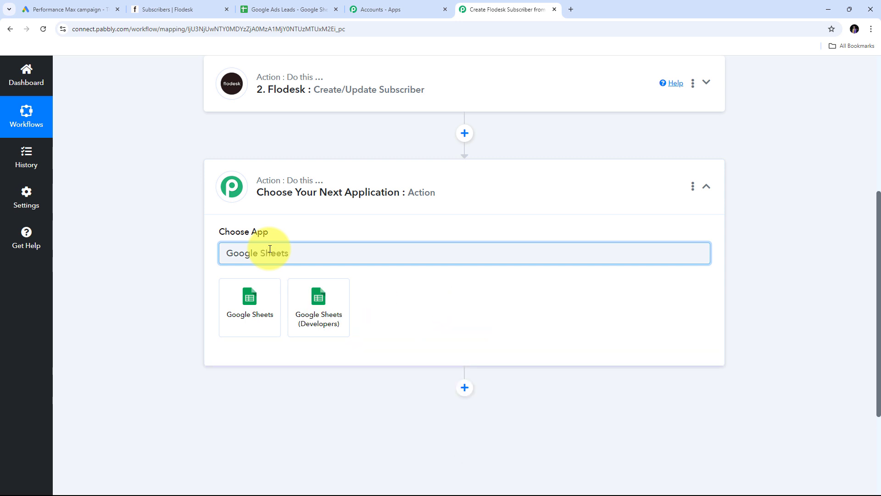
click(249, 299)
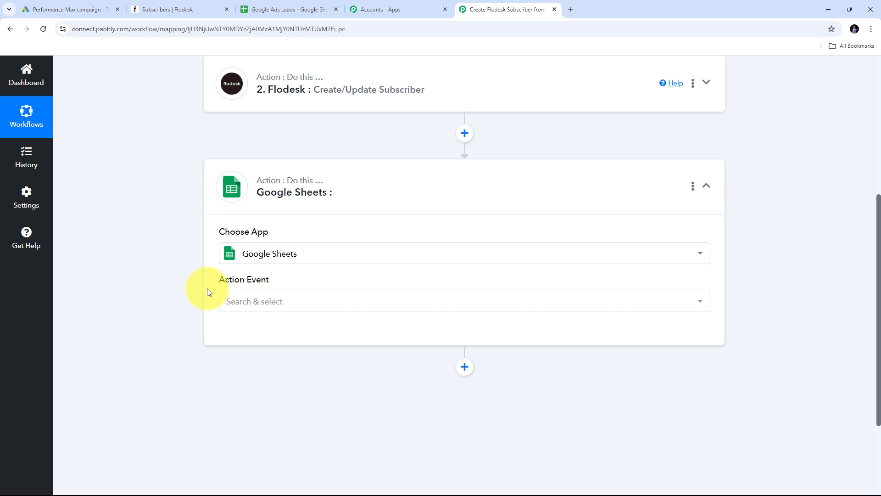
click(306, 301)
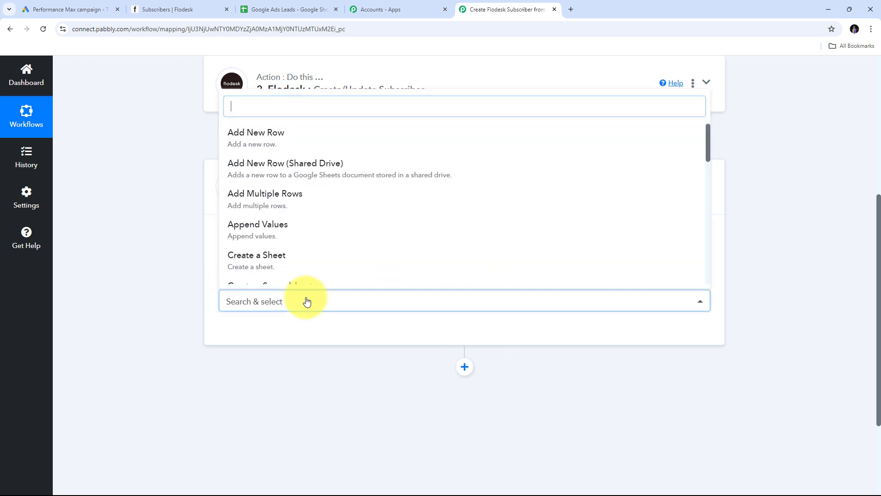
click(272, 147)
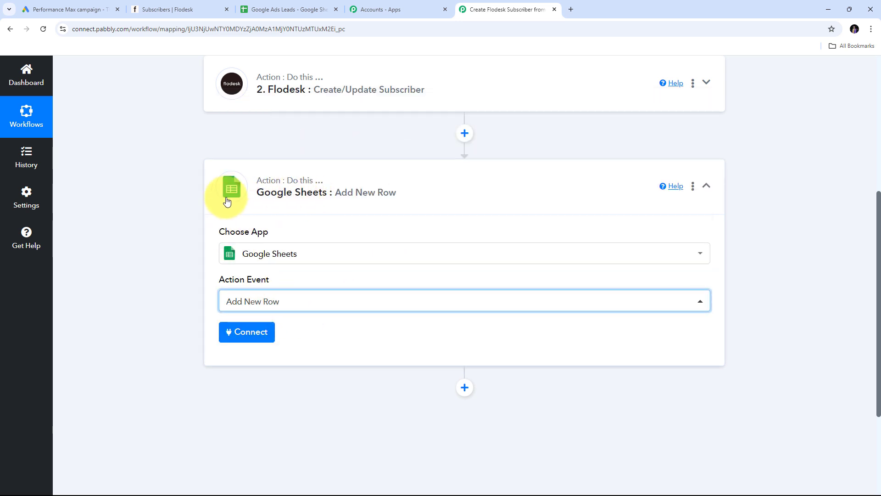
- Connect the Google Sheets action through a new connection, signing in with Google and allowing Pabbly Connect access
click(246, 333)
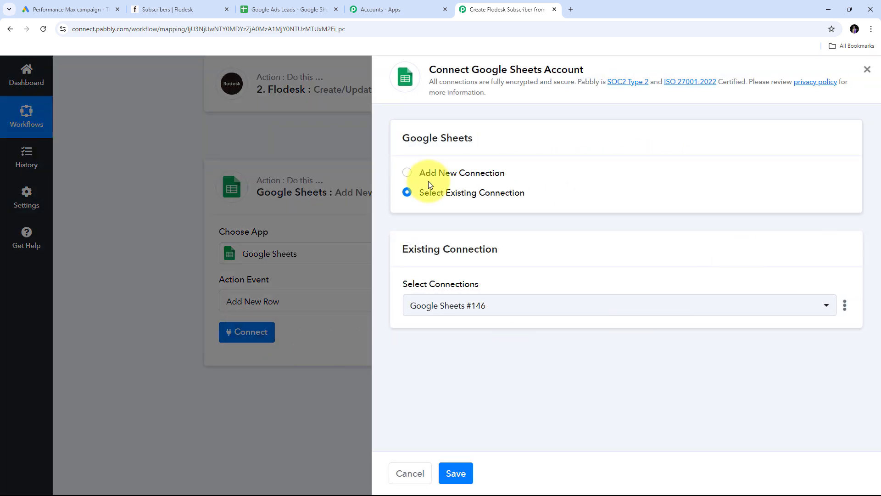
click(426, 172)
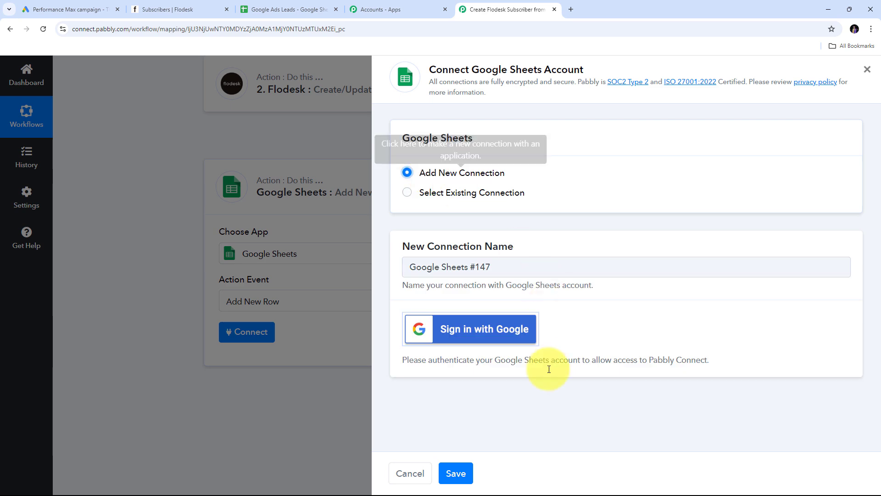
click(477, 335)
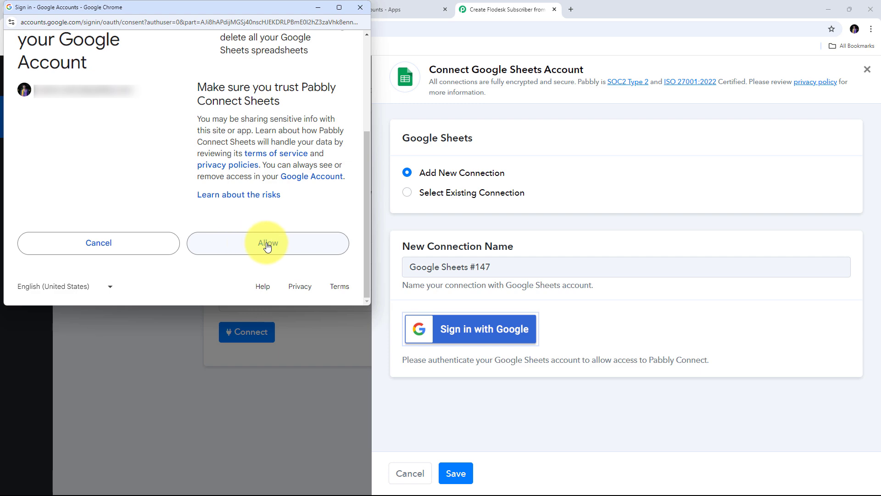
click(268, 247)
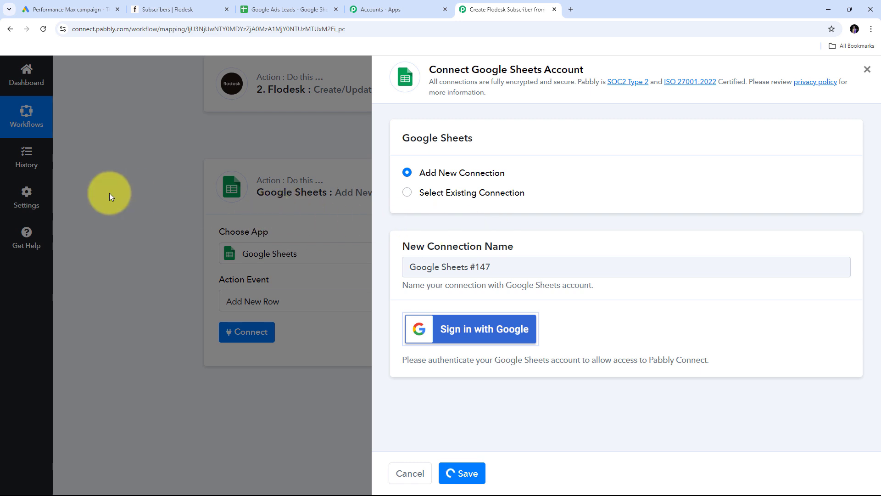
- Check the column headers in the leads spreadsheet, and select Google Ads Leads as the action's spreadsheet
scroll(521, 199, down, 4)
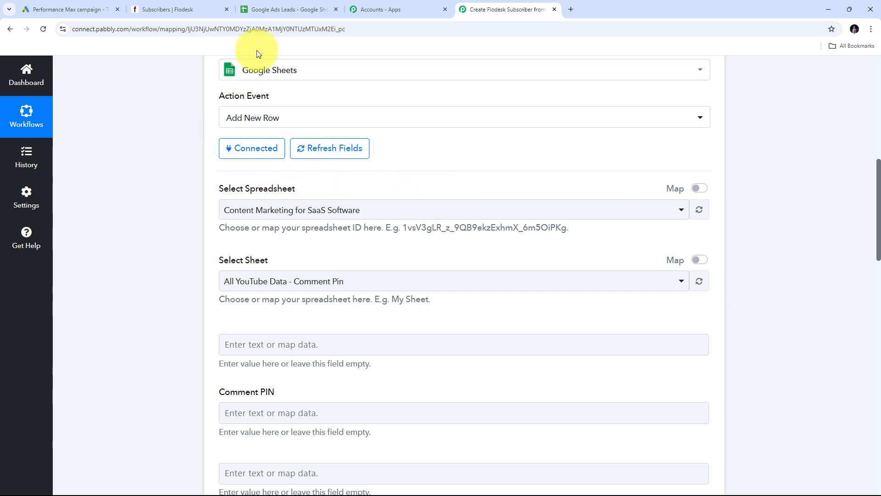
click(276, 8)
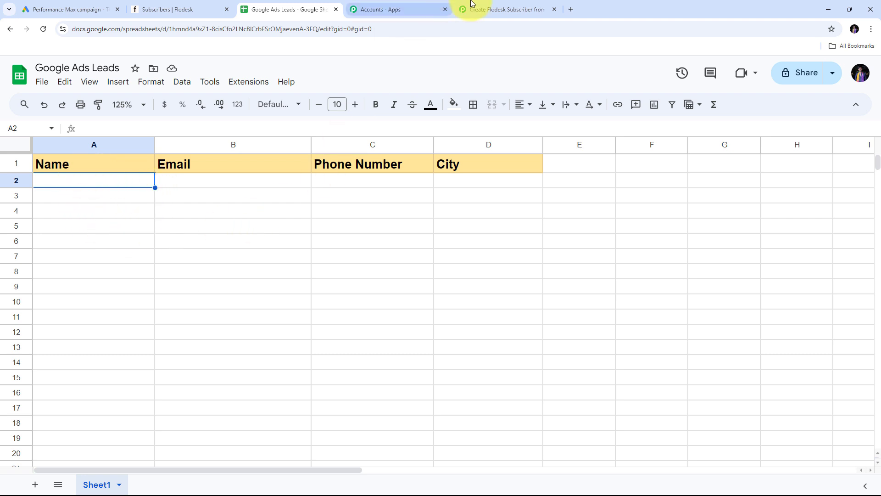
click(530, 8)
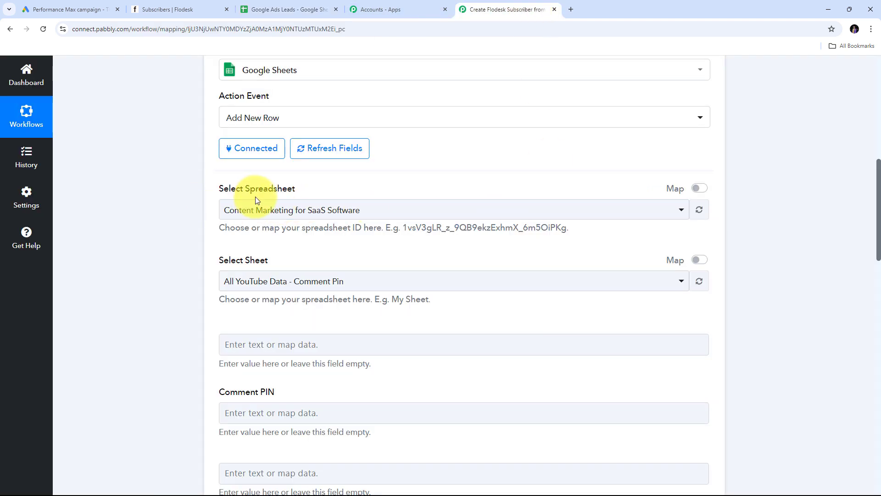
click(449, 210)
scroll(406, 302, down, 2)
scroll(405, 305, down, 4)
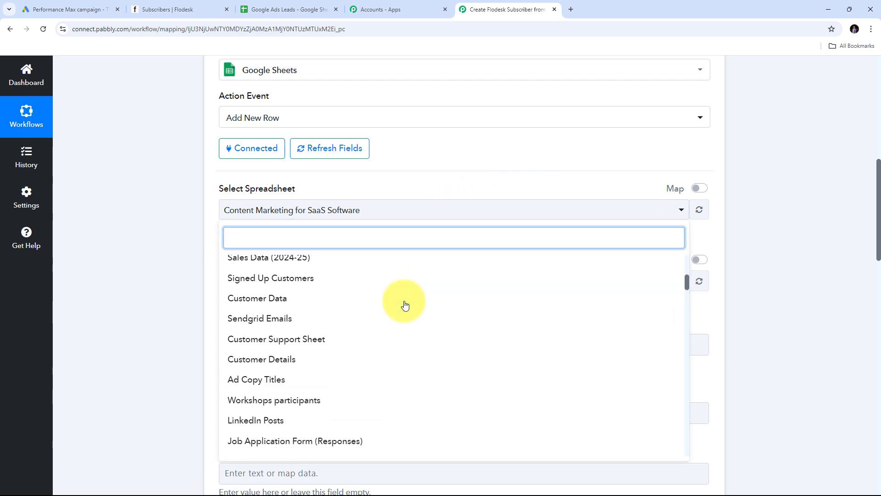
scroll(405, 306, up, 6)
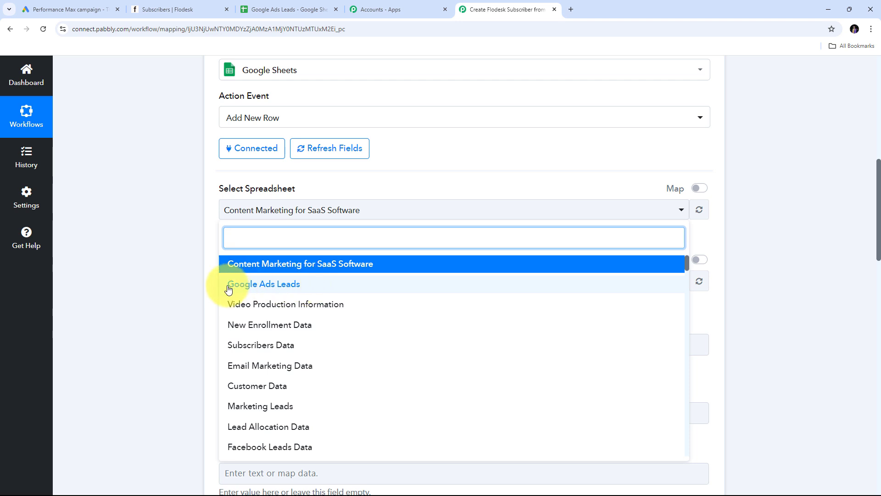
click(295, 288)
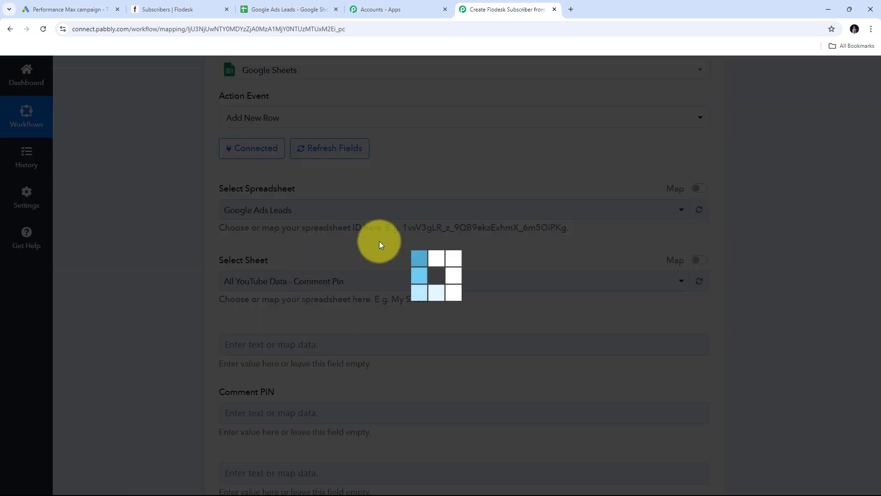
- Map the Name field to the Google Ads lead's FirstName and LastName string values, User Column Data 2 and 3
scroll(398, 246, down, 4)
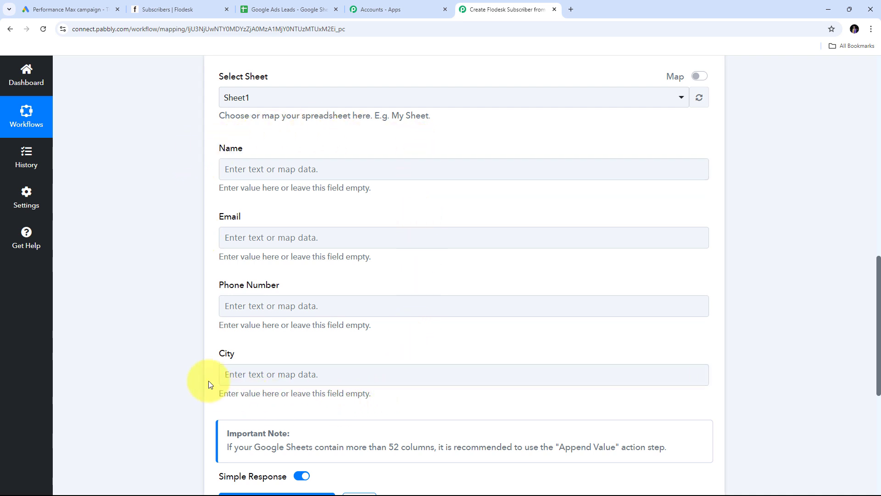
click(249, 166)
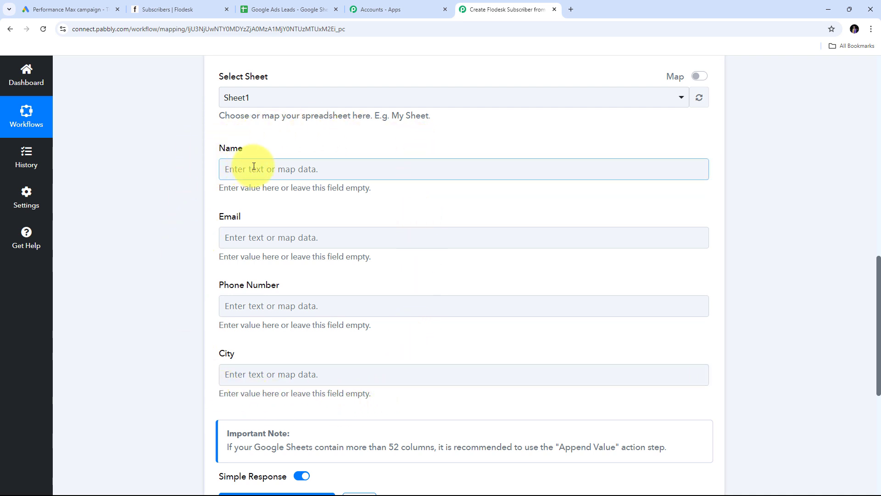
click(289, 169)
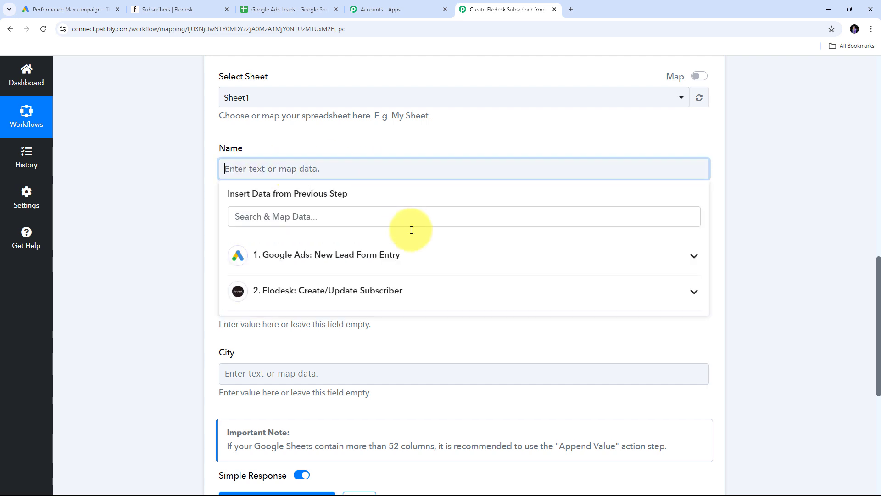
click(350, 260)
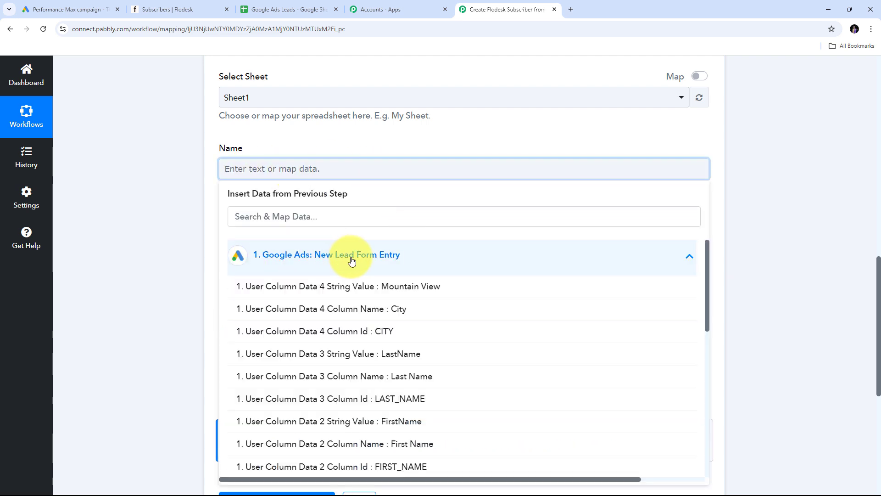
scroll(404, 317, down, 1)
scroll(417, 330, down, 1)
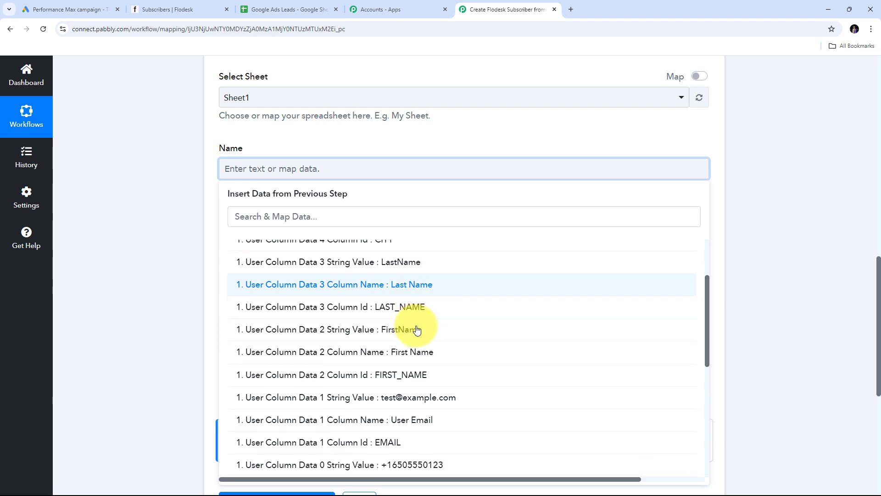
click(390, 329)
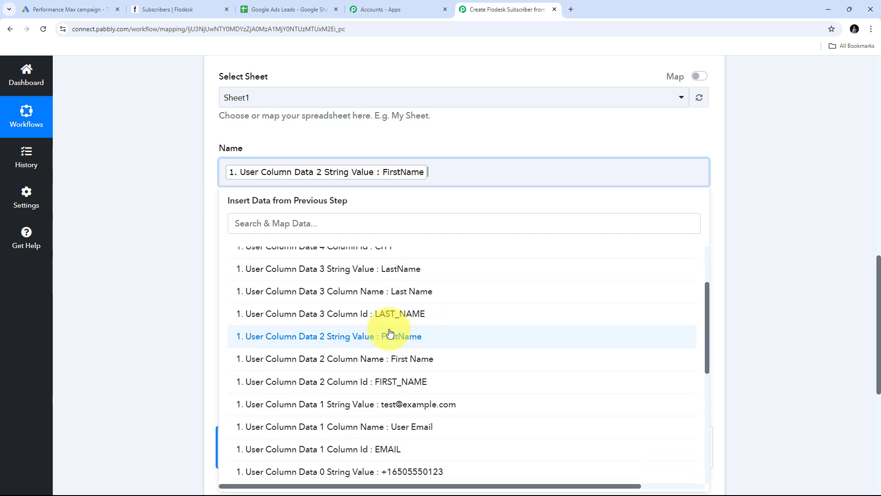
click(400, 274)
click(315, 122)
- Map the Email field to the Google Ads lead's email, User Column Data 1 String Value
scroll(321, 128, down, 2)
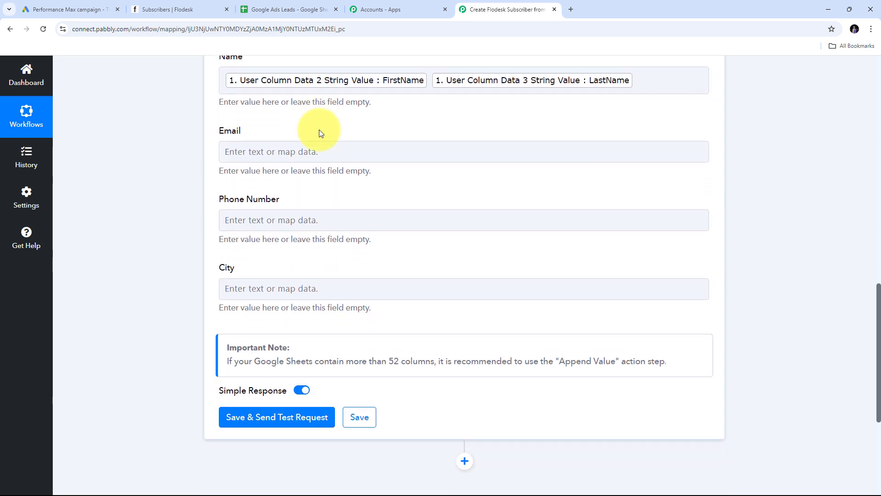
click(259, 155)
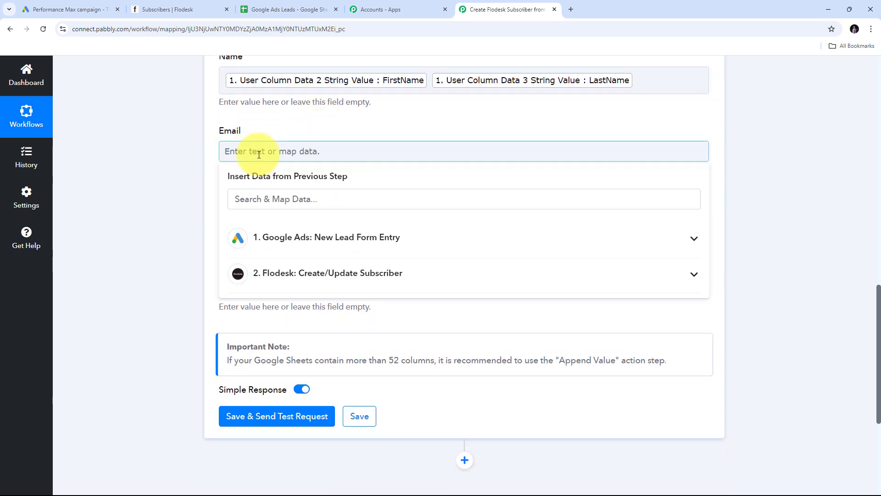
click(310, 239)
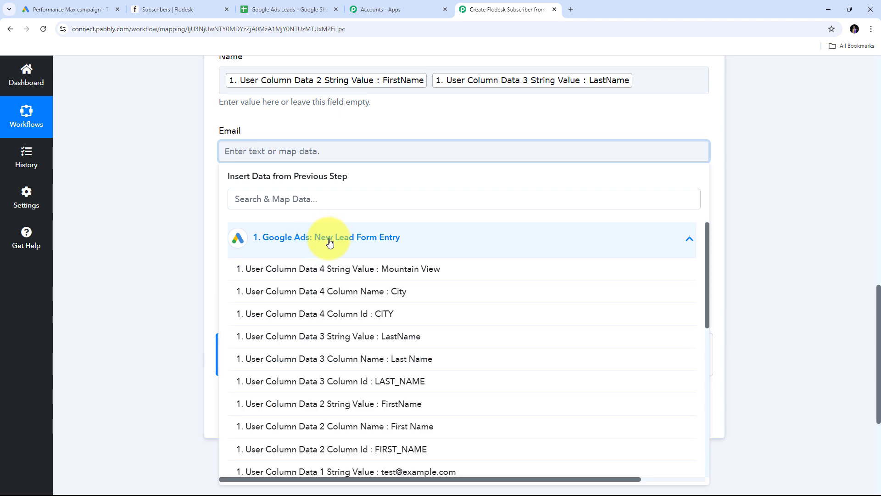
scroll(443, 322, down, 3)
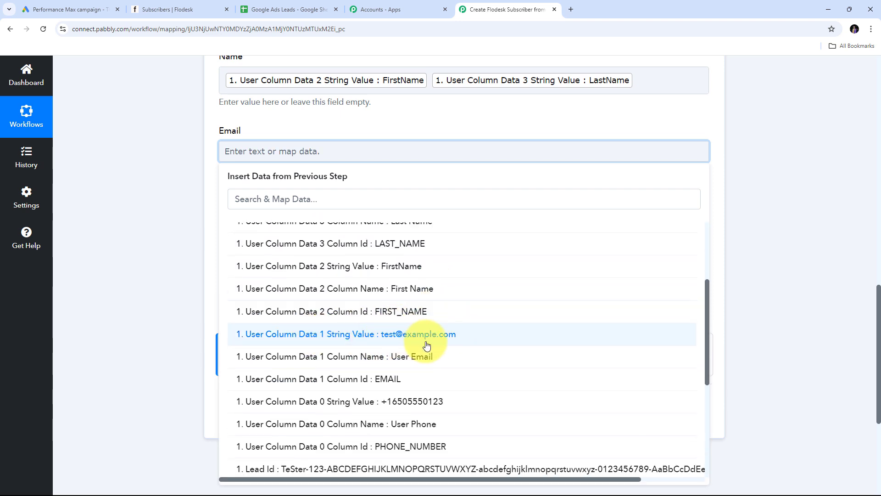
click(404, 338)
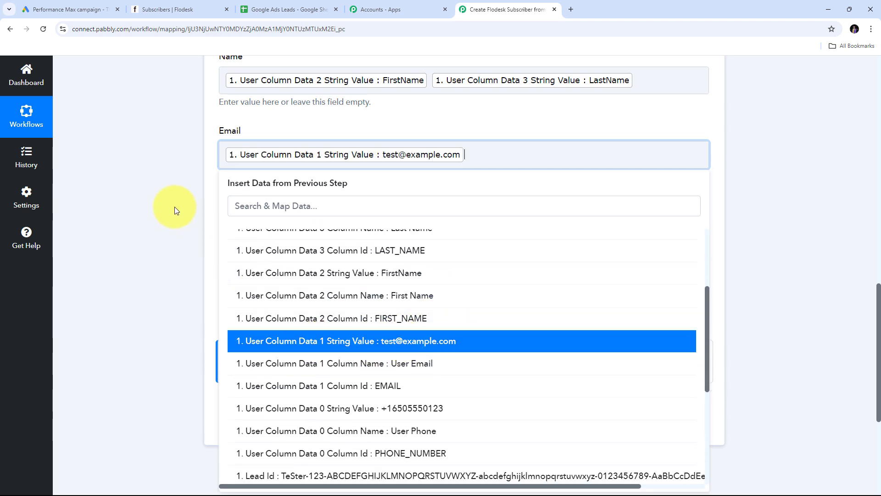
click(186, 202)
- Map Phone Number to the Google Ads lead's User Column Data 0 String Value and City to User Column Data 4 String Value
click(248, 212)
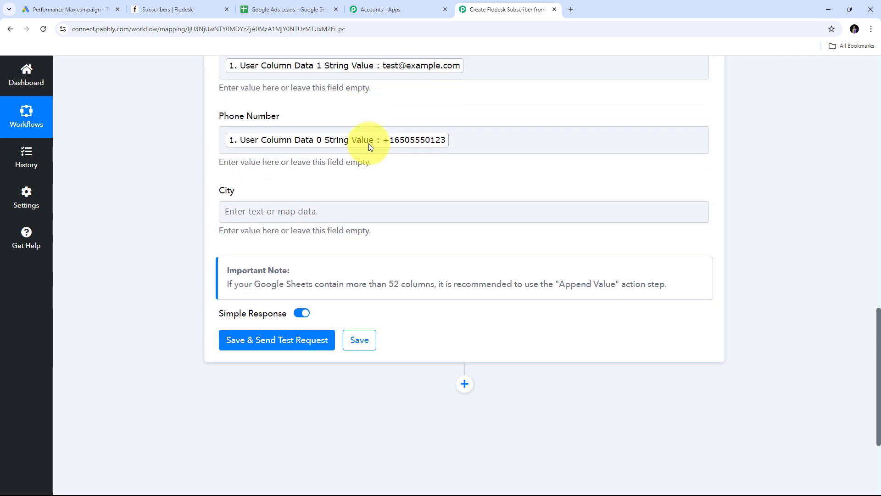
click(255, 215)
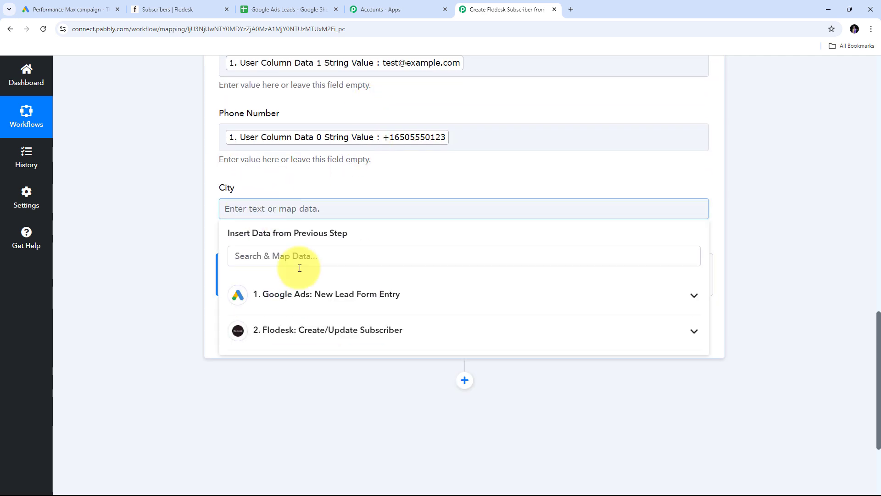
click(431, 294)
click(413, 321)
scroll(428, 183, up, 2)
scroll(428, 183, up, 2)
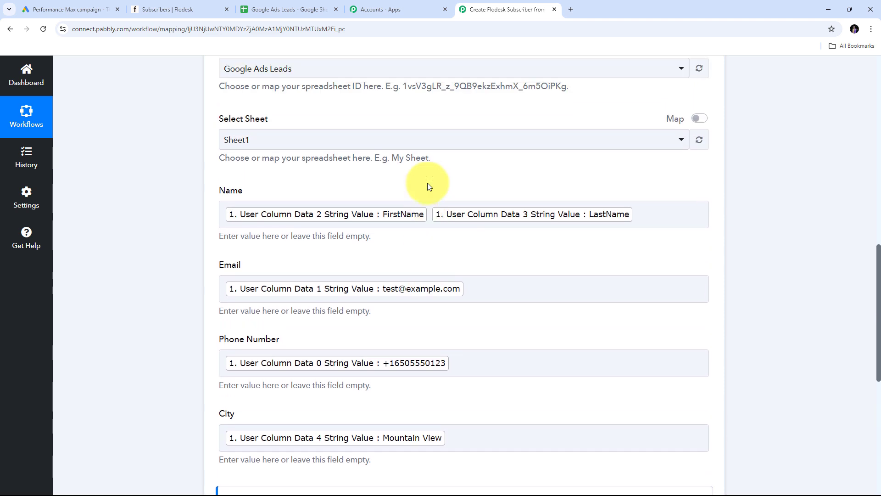
- Save the Google Sheets action, send a test request, and review the response received
scroll(428, 182, down, 5)
scroll(427, 183, down, 2)
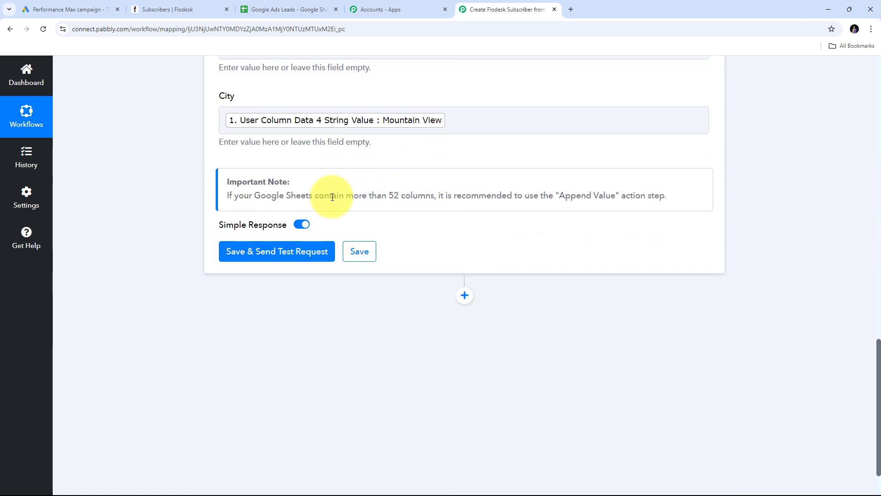
click(269, 254)
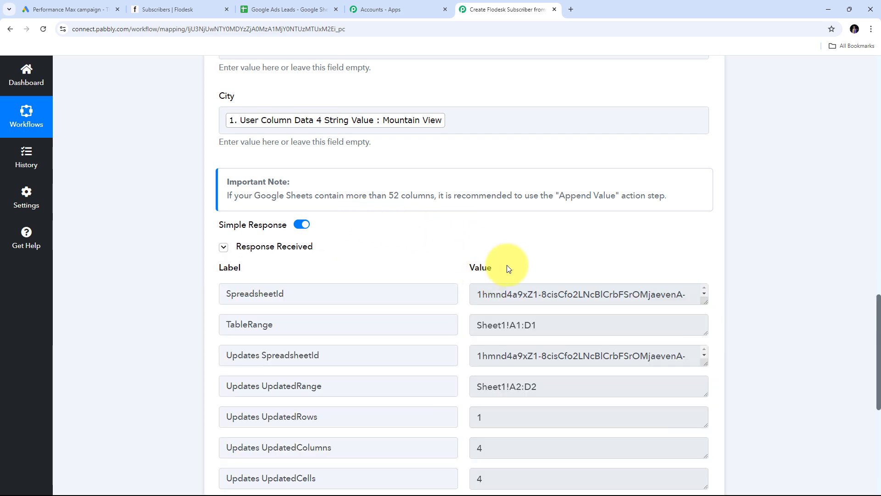
scroll(796, 228, down, 3)
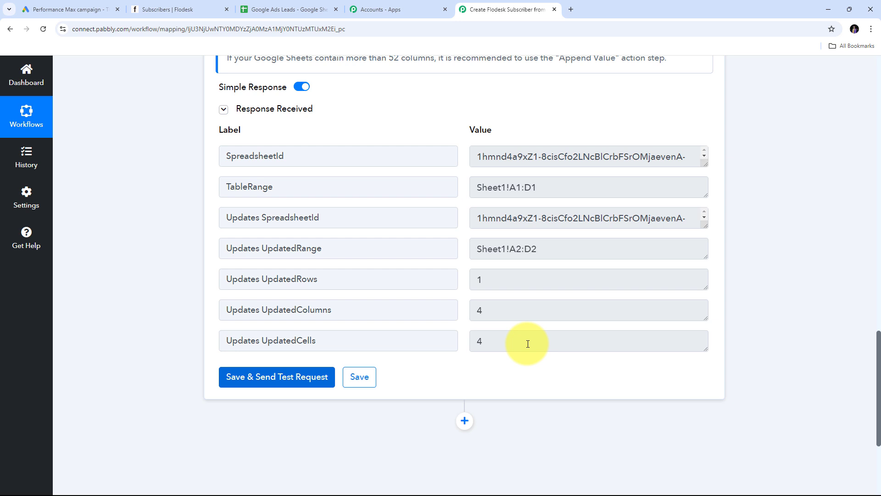
- Check row 2 of the Google Ads Leads spreadsheet for the test lead's name, email, phone number and city
click(287, 6)
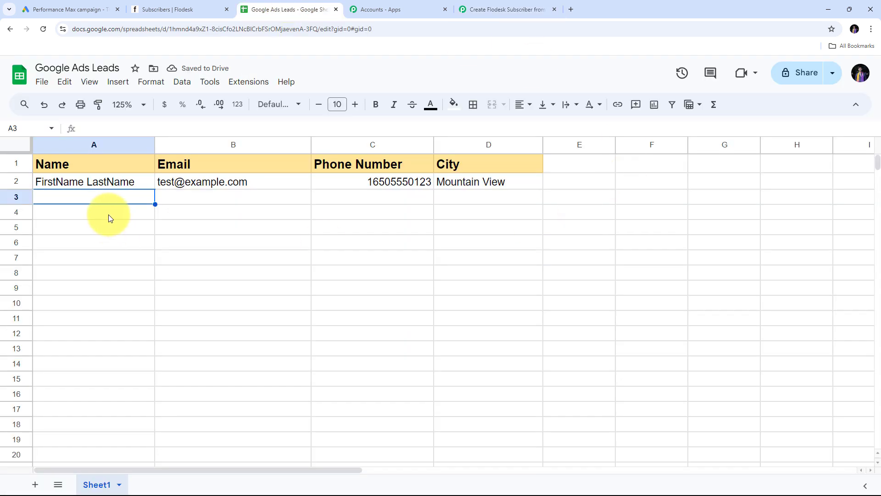
click(15, 182)
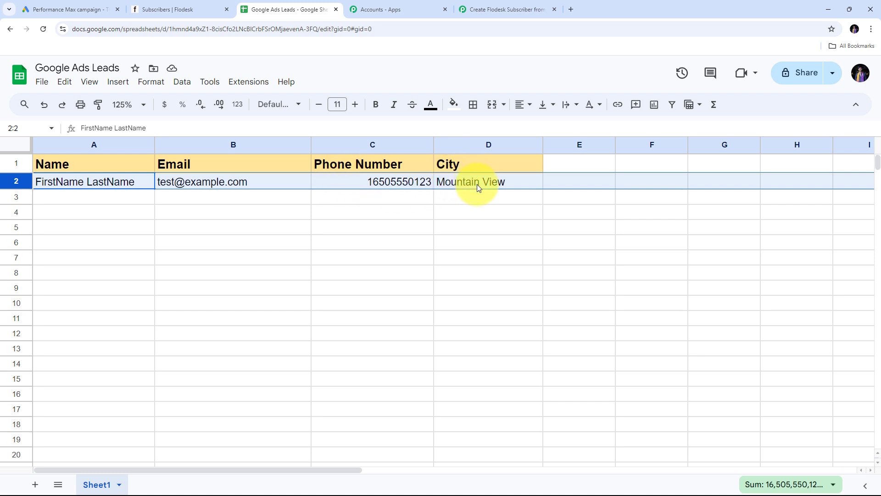
click(111, 199)
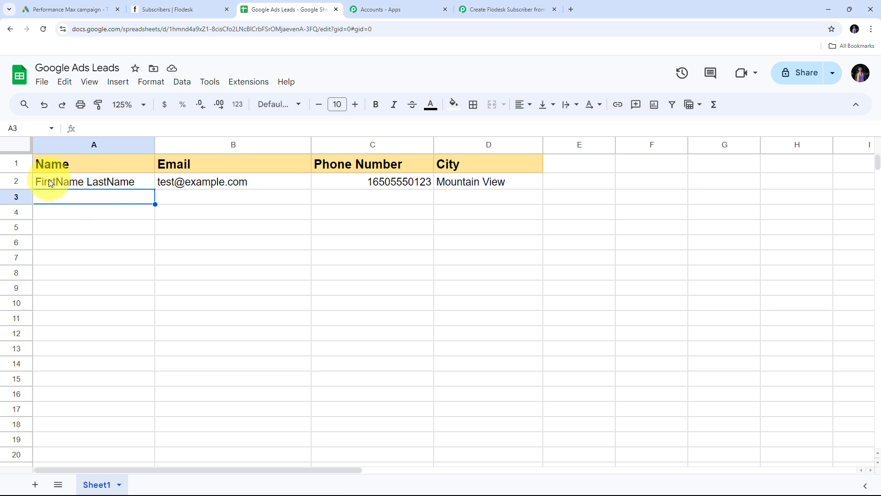
click(18, 180)
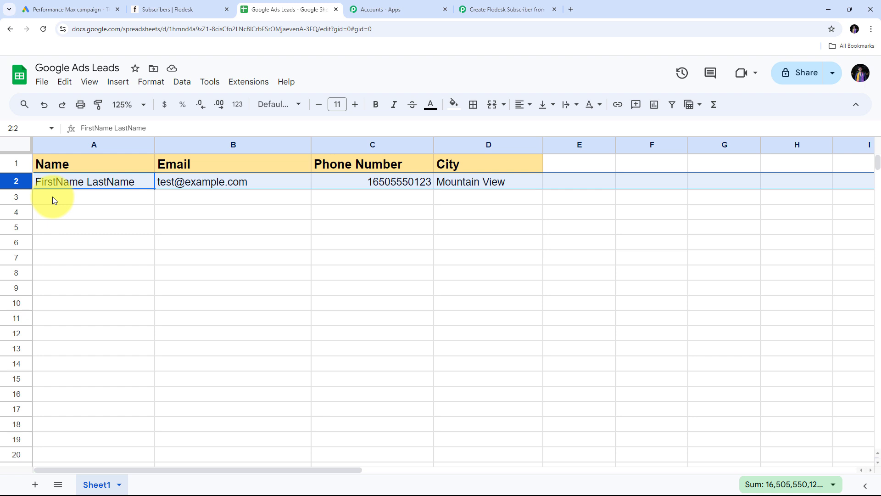
click(52, 197)
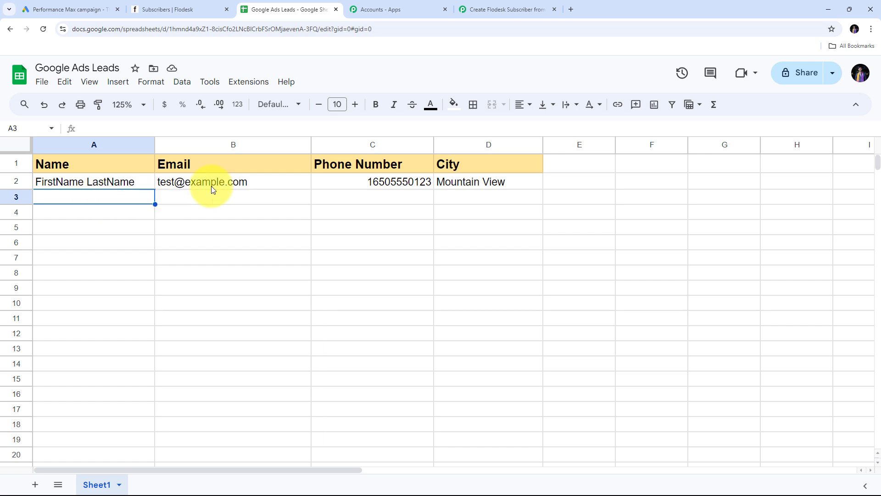
- Return to the Pabbly Connect workflow and review its Google Ads trigger and its Flodesk and Google Sheets actions
click(513, 8)
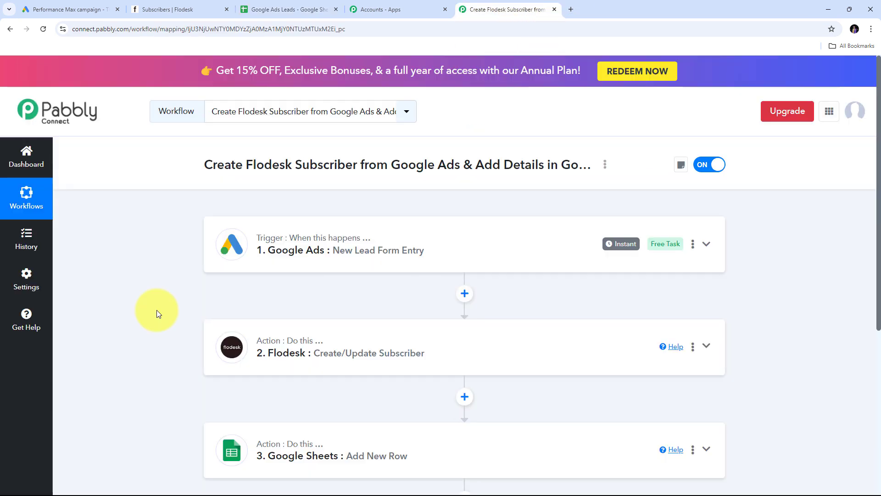
scroll(156, 314, down, 1)
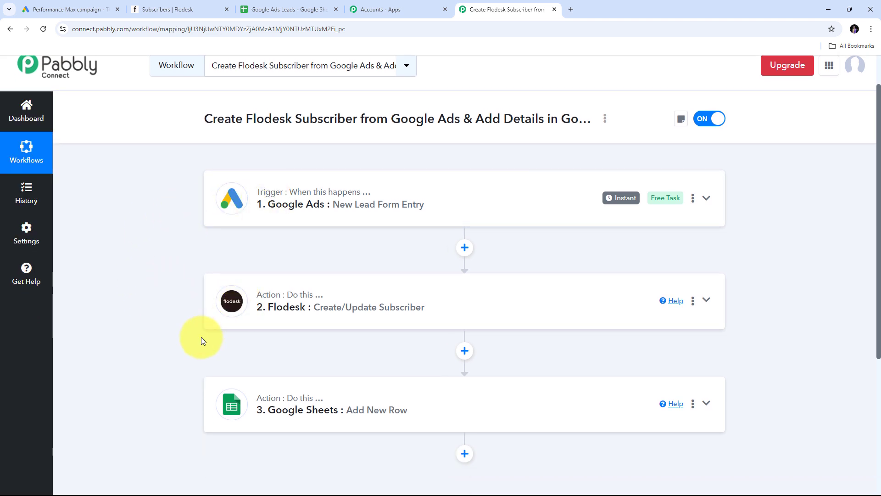
scroll(329, 338, up, 1)
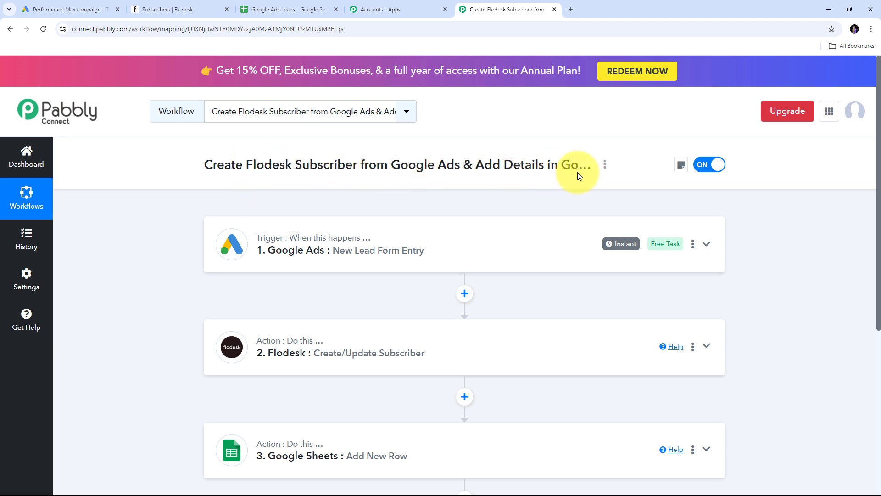
scroll(178, 199, down, 1)
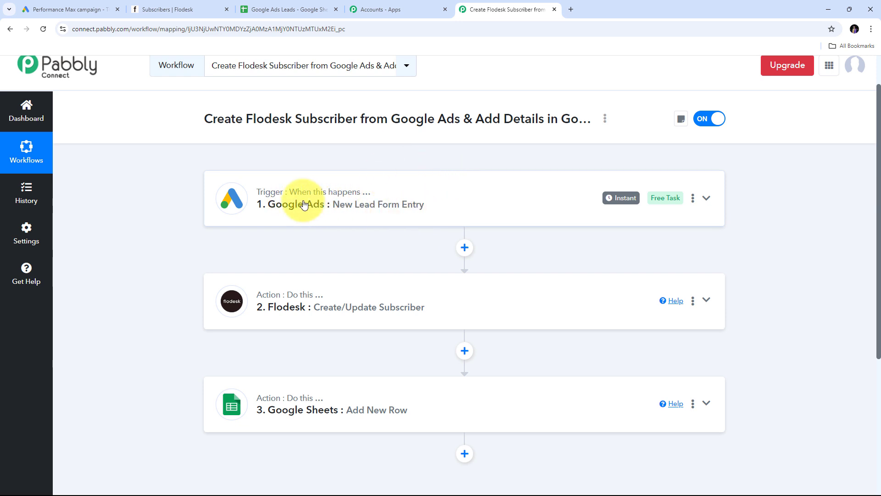
scroll(276, 201, down, 1)
scroll(206, 164, down, 1)
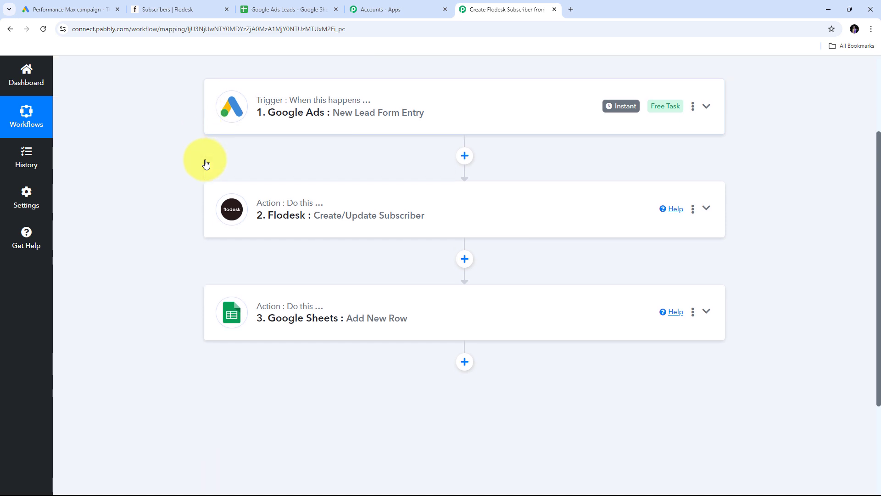
mouse_move(269, 211)
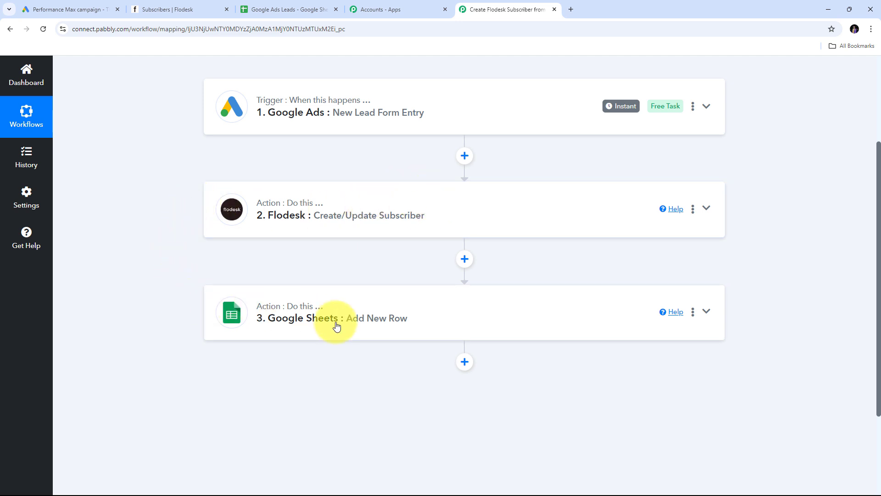
mouse_move(278, 308)
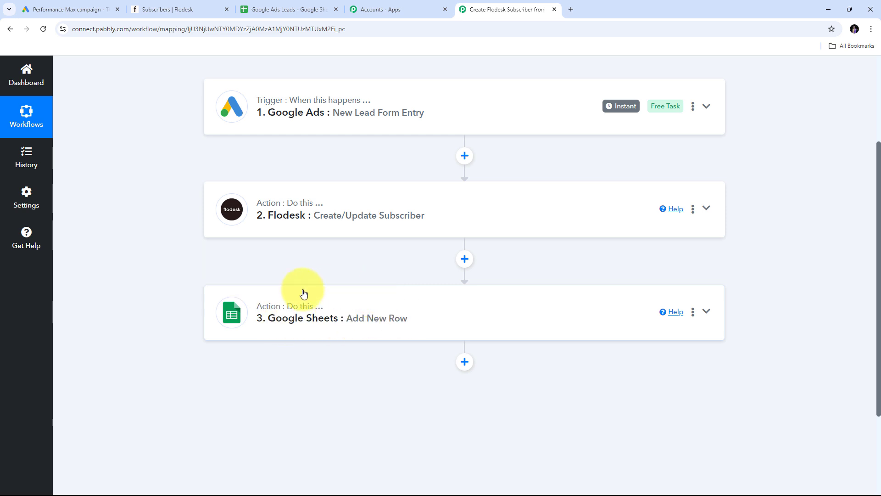
scroll(253, 299, up, 3)
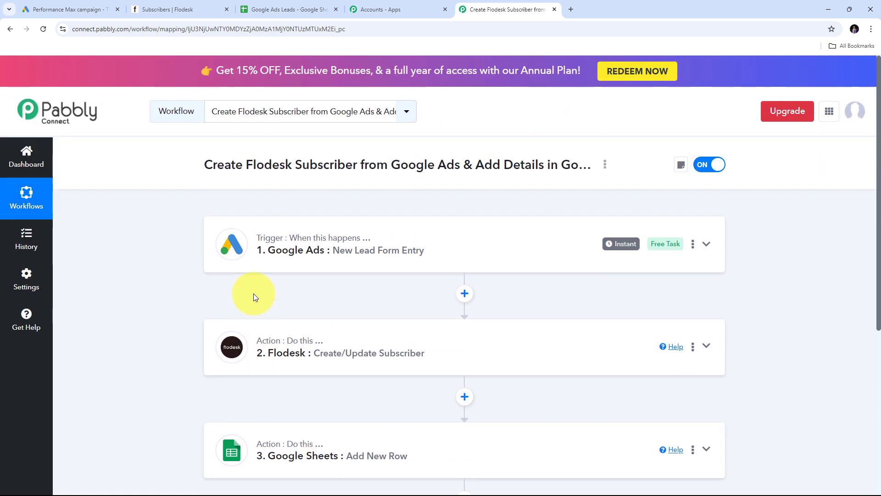